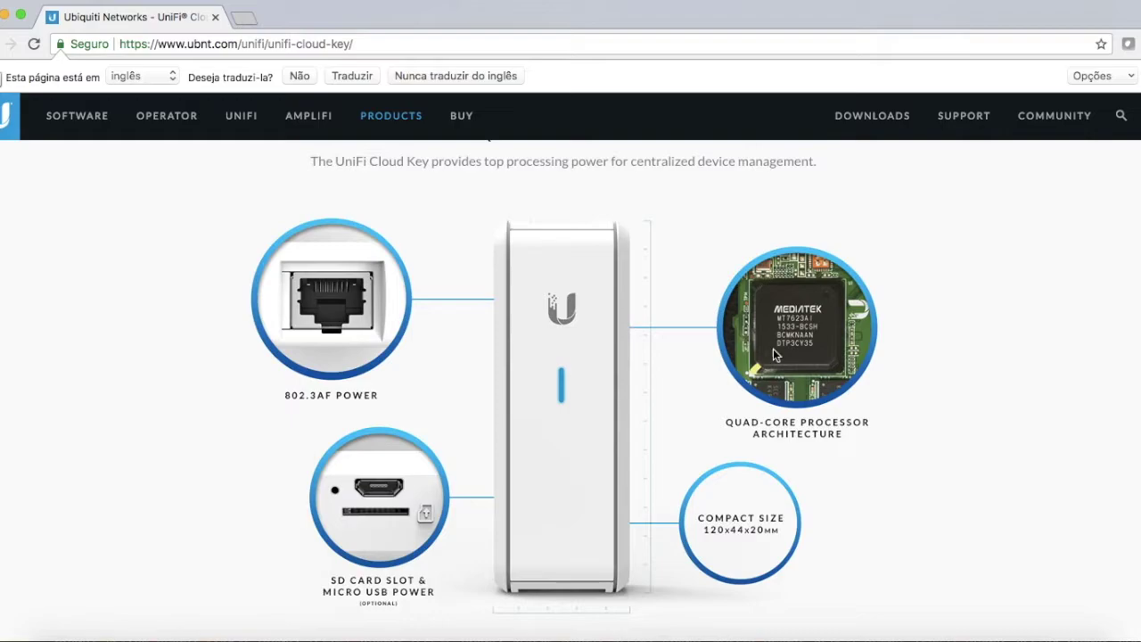
{"action": "scroll", "coordinate": [513, 294], "scroll_direction": "up", "scroll_amount": 2}
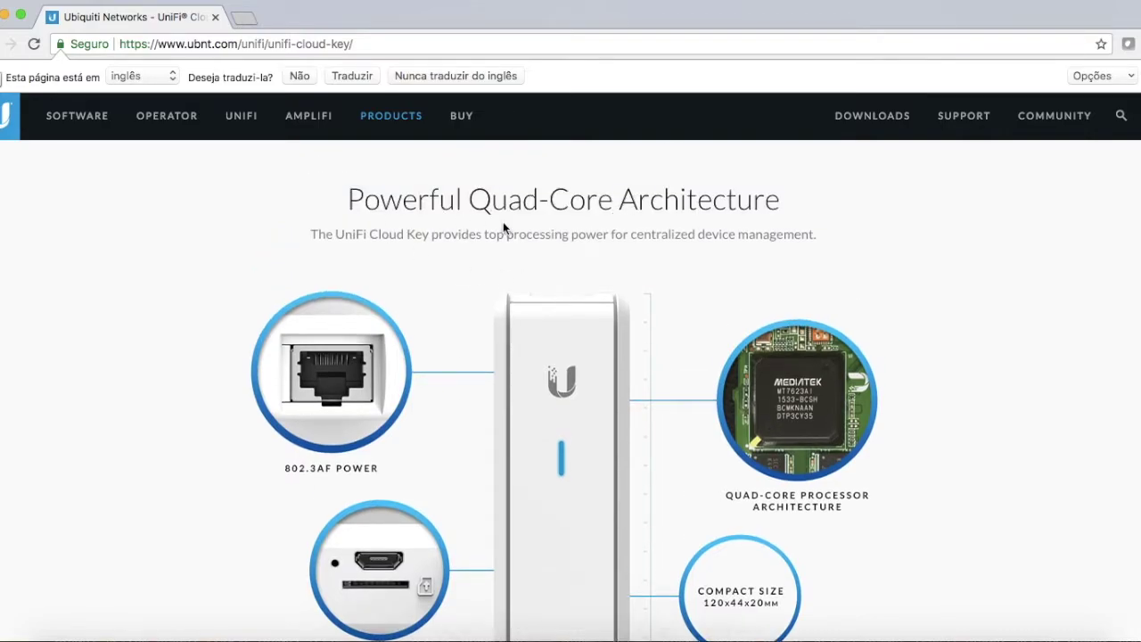
{"action": "scroll", "coordinate": [599, 302], "scroll_direction": "down", "scroll_amount": 1}
{"action": "scroll", "coordinate": [586, 306], "scroll_direction": "down", "scroll_amount": 2}
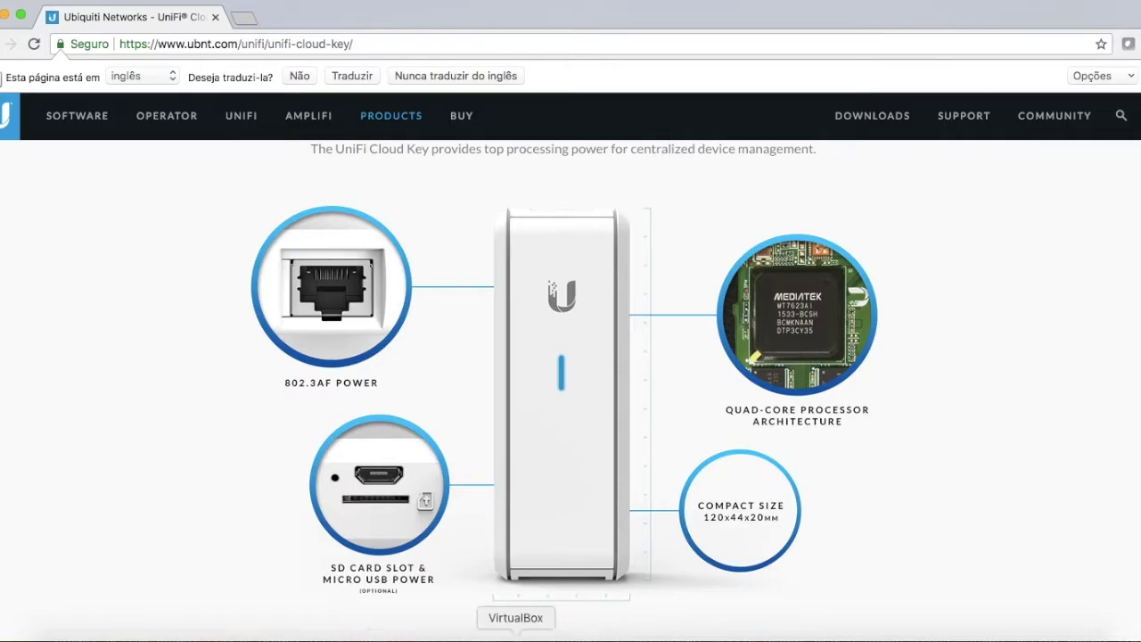
{"action": "left_click", "coordinate": [509, 631]}
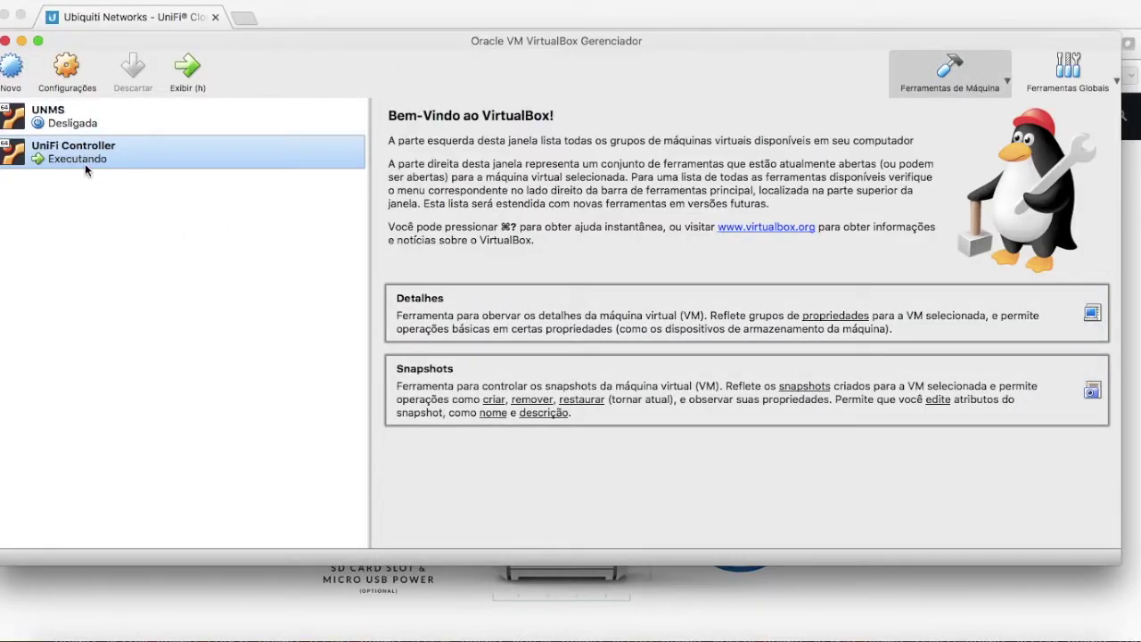
- Show the UniFi Controller VM's NAT port-forwarding rules: SSH on host 2222, WEB on 9000
{"action": "left_click_drag", "start_coordinate": [413, 54], "coordinate": [440, 59]}
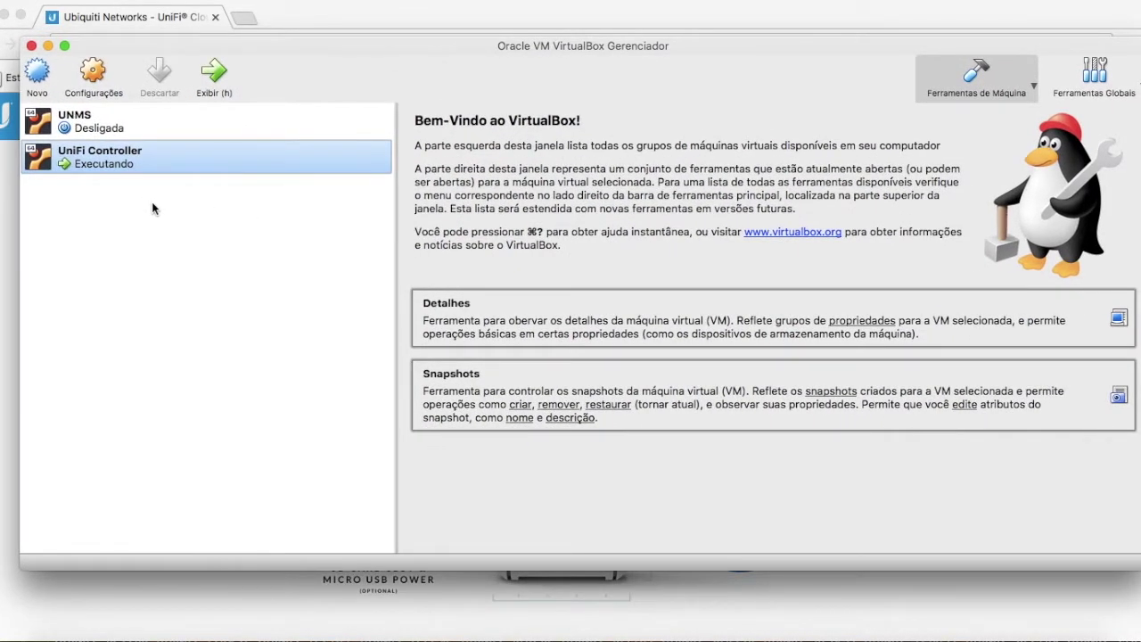
{"action": "left_click", "coordinate": [97, 78]}
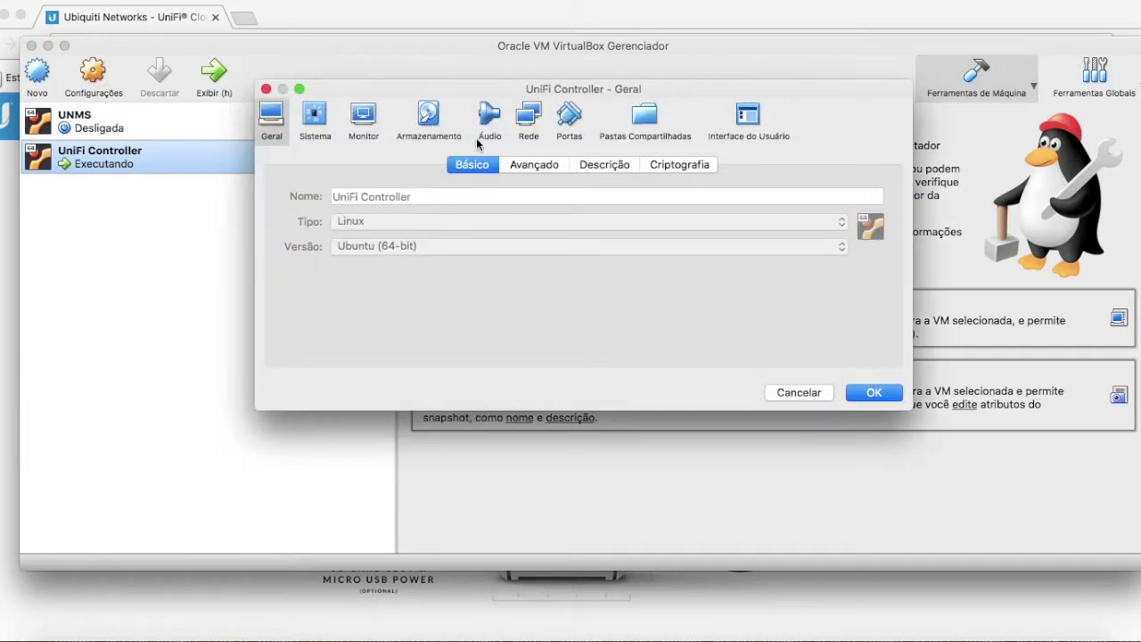
{"action": "left_click", "coordinate": [528, 125]}
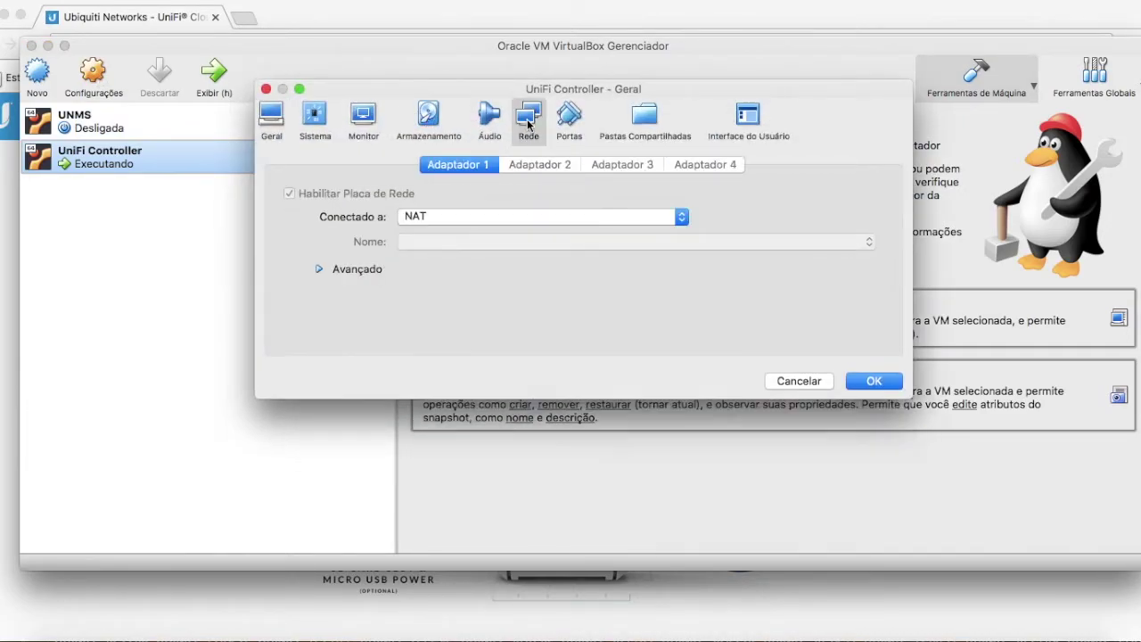
{"action": "left_click", "coordinate": [319, 270]}
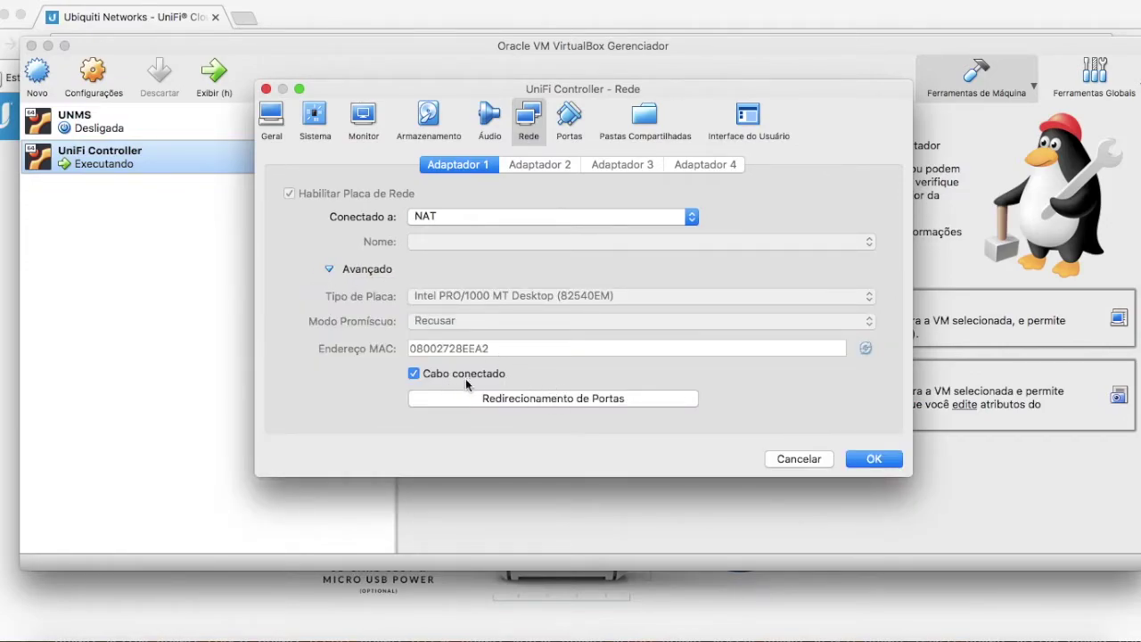
{"action": "left_click", "coordinate": [547, 398]}
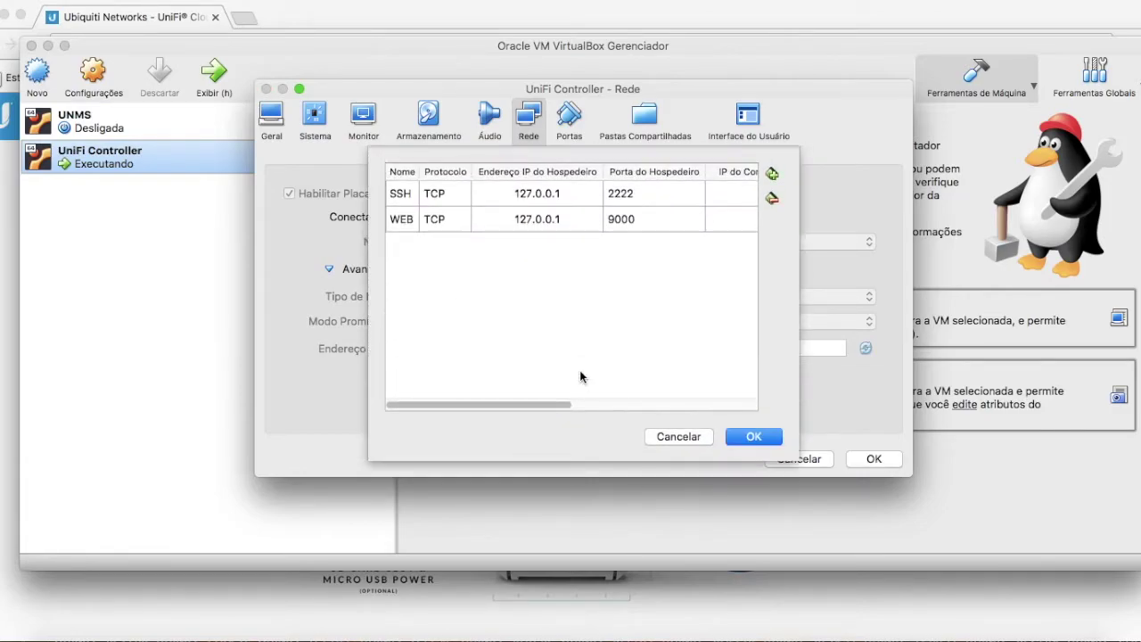
{"action": "mouse_move", "coordinate": [506, 407]}
{"action": "left_mouse_down"}
{"action": "mouse_move", "coordinate": [701, 395]}
{"action": "mouse_move", "coordinate": [510, 407]}
{"action": "left_mouse_up"}
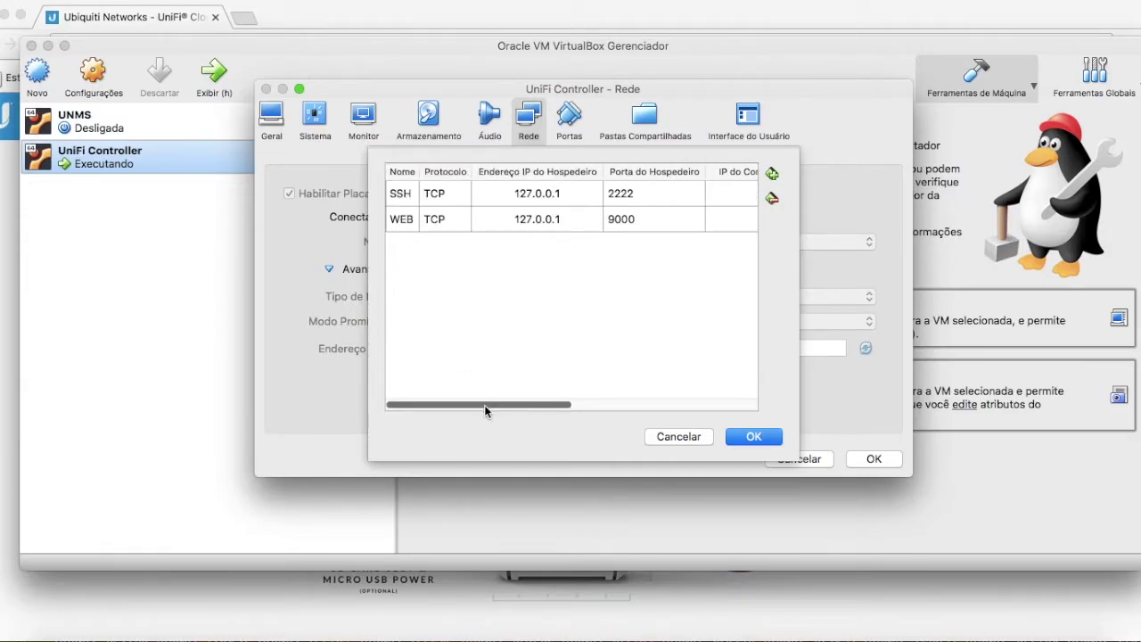
{"action": "left_click_drag", "start_coordinate": [460, 408], "coordinate": [672, 351]}
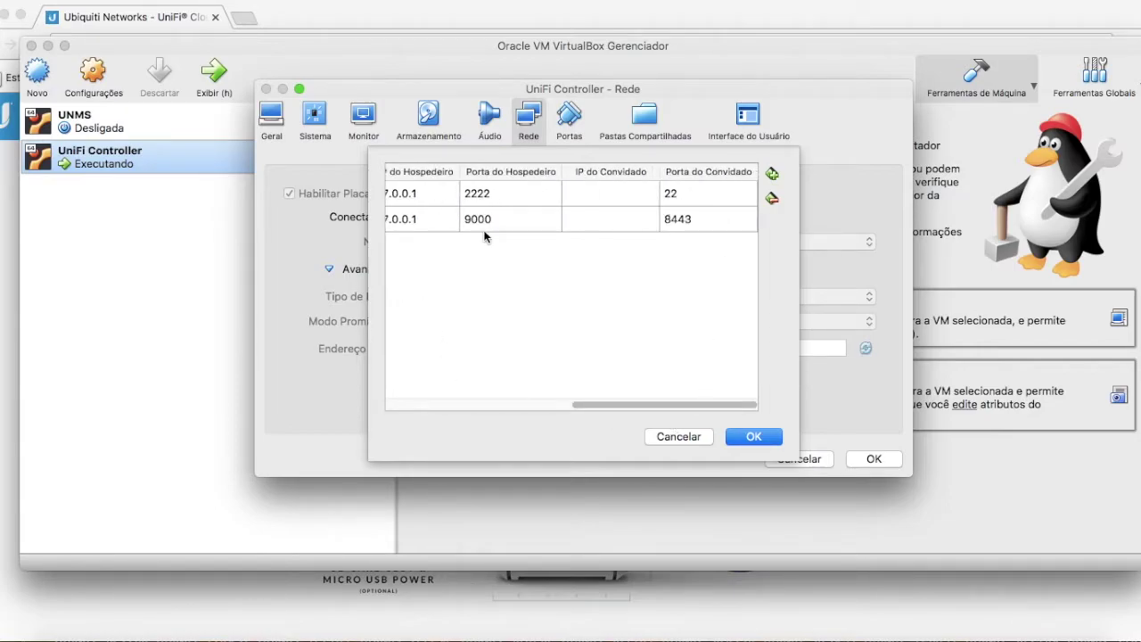
{"action": "left_click_drag", "start_coordinate": [638, 406], "coordinate": [429, 385]}
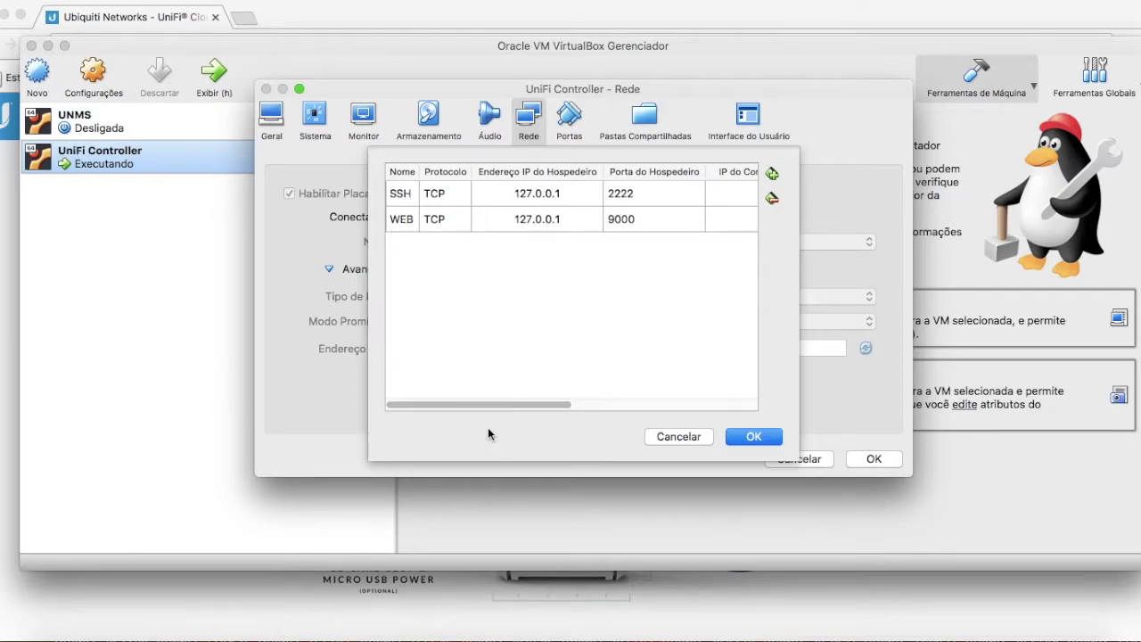
{"action": "left_click_drag", "start_coordinate": [480, 407], "coordinate": [698, 407]}
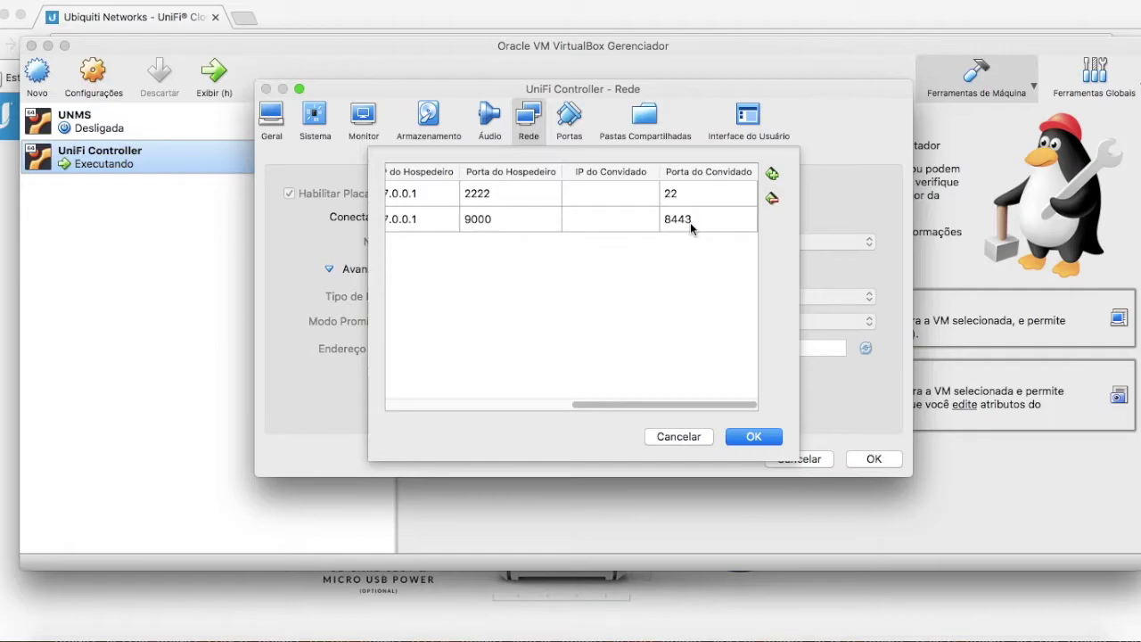
{"action": "left_click_drag", "start_coordinate": [668, 407], "coordinate": [456, 407]}
{"action": "left_click_drag", "start_coordinate": [527, 406], "coordinate": [726, 392]}
- Keep the port-forwarding rules, save the network settings and bring up the Controller-Ubuntu guide
{"action": "left_click", "coordinate": [754, 437]}
{"action": "left_click", "coordinate": [875, 461]}
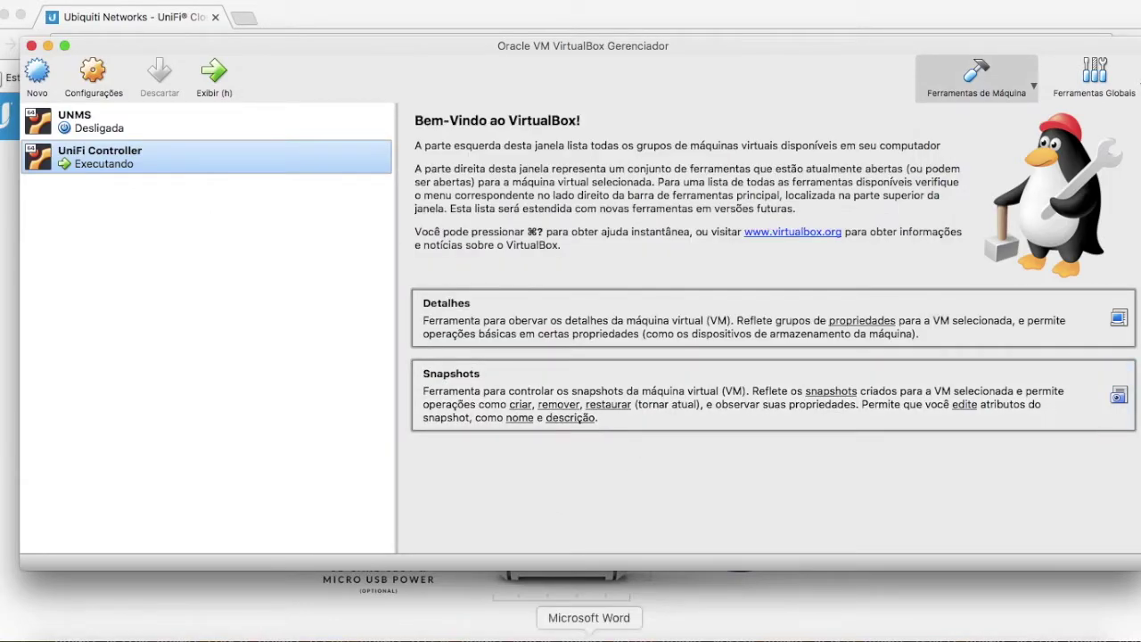
{"action": "left_click", "coordinate": [581, 635]}
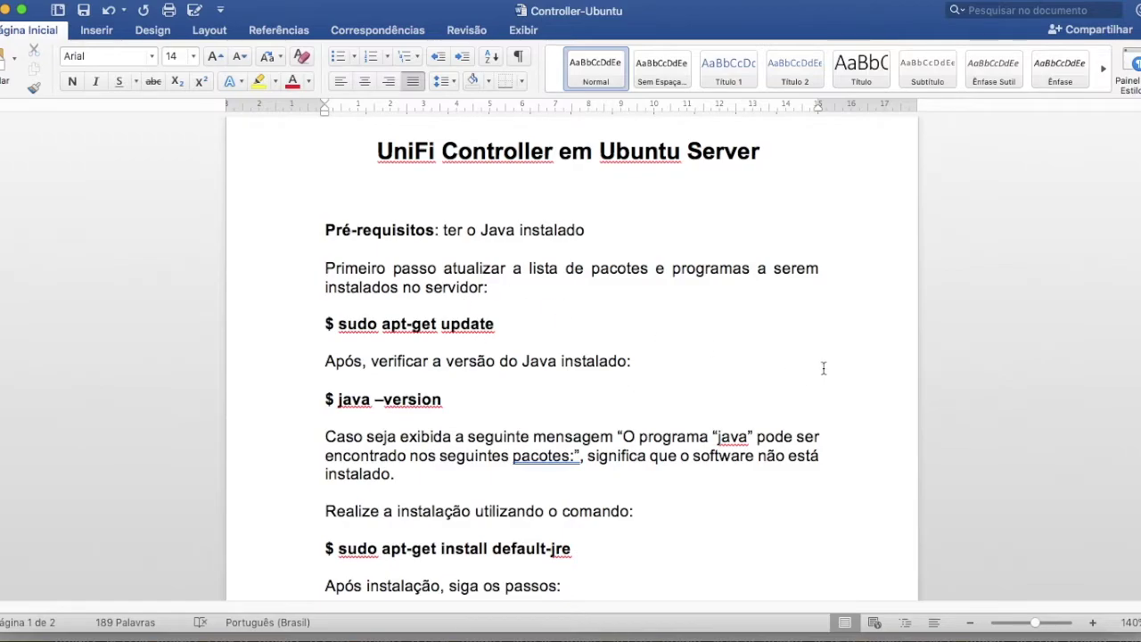
- Read through the guide back to the Pré-requisitos section and open a fresh Terminal window
{"action": "scroll", "coordinate": [829, 364], "scroll_direction": "down", "scroll_amount": 3}
{"action": "scroll", "coordinate": [725, 363], "scroll_direction": "down", "scroll_amount": 20}
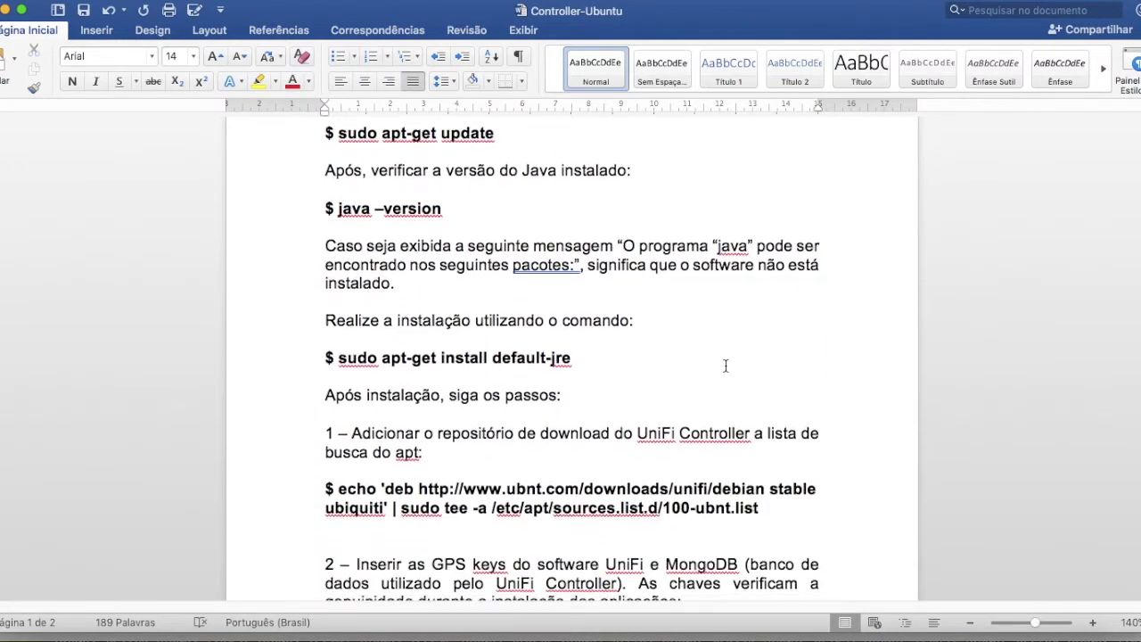
{"action": "scroll", "coordinate": [726, 364], "scroll_direction": "down", "scroll_amount": 8}
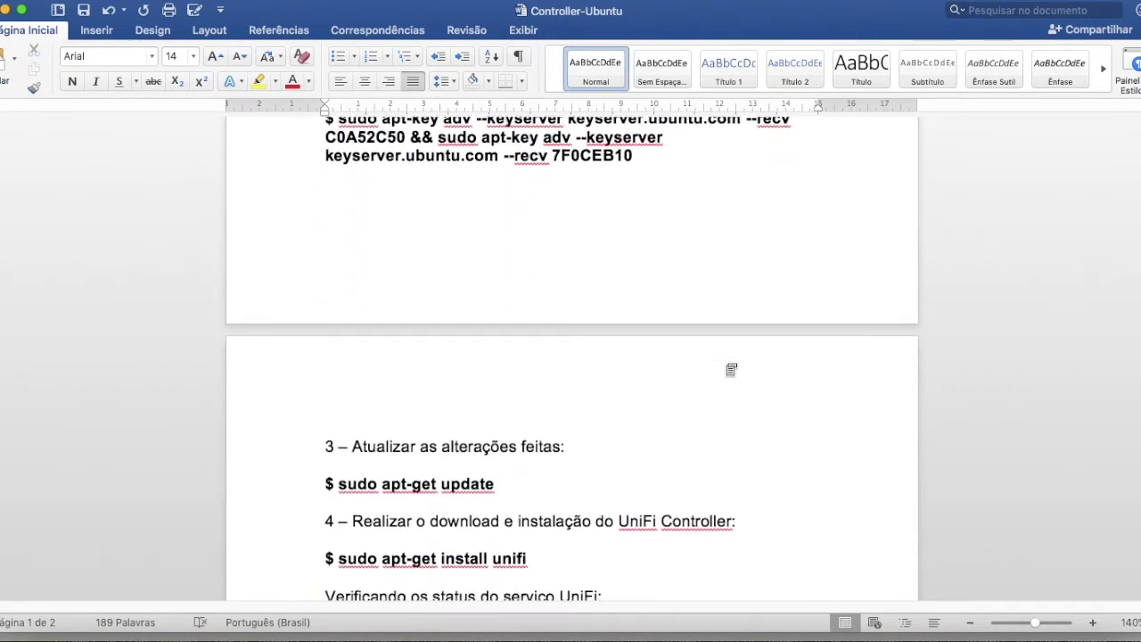
{"action": "scroll", "coordinate": [727, 364], "scroll_direction": "down", "scroll_amount": 3}
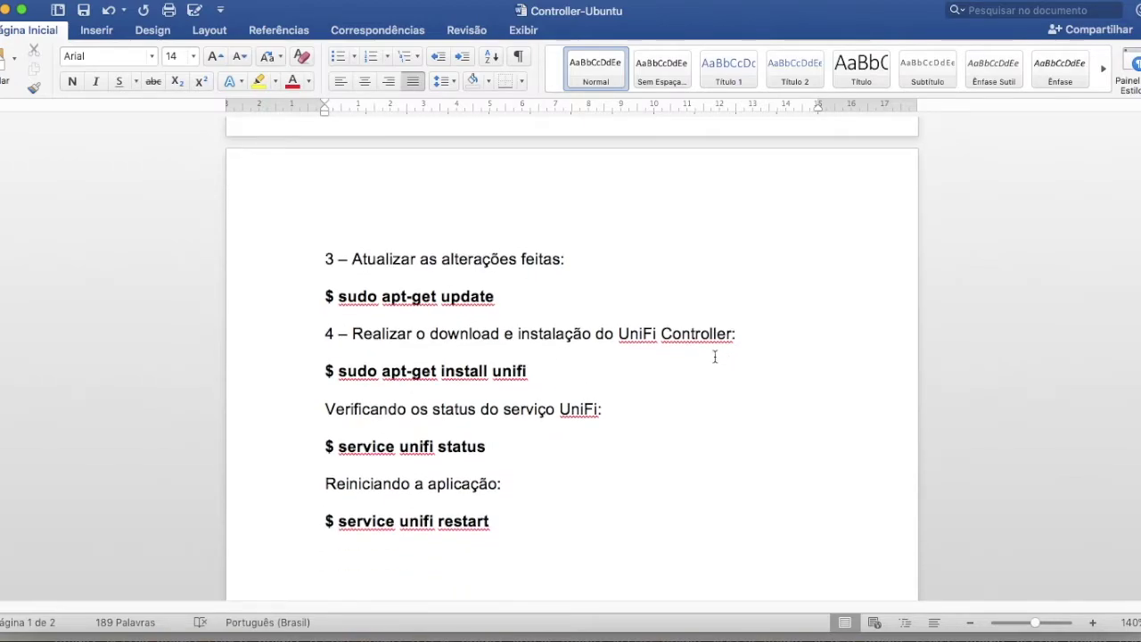
{"action": "scroll", "coordinate": [760, 318], "scroll_direction": "up", "scroll_amount": 20}
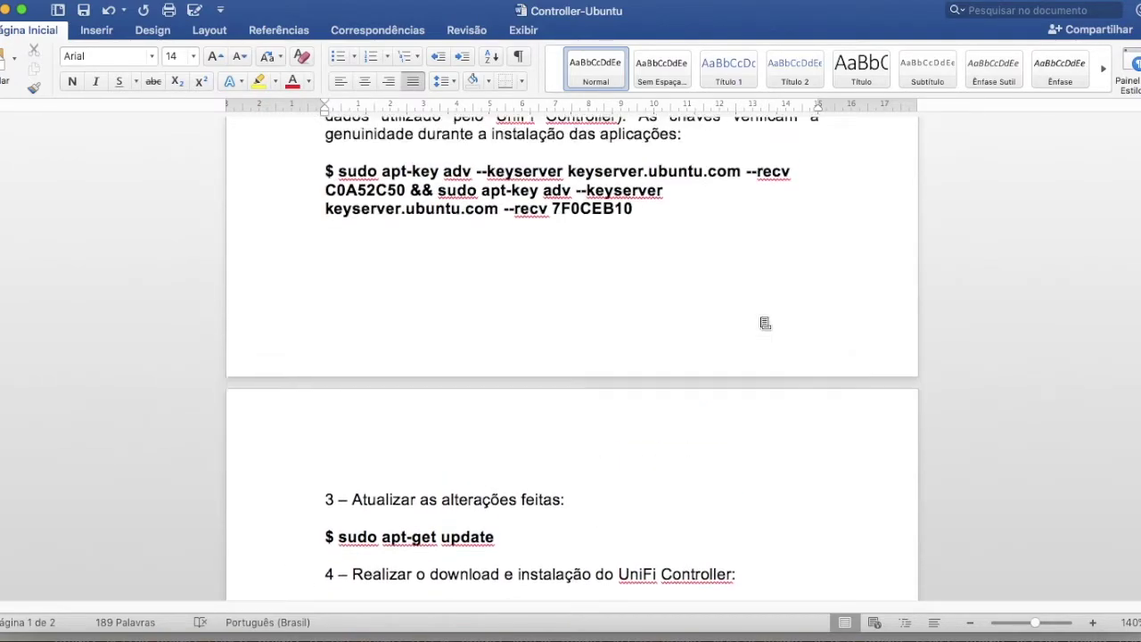
{"action": "scroll", "coordinate": [760, 317], "scroll_direction": "up", "scroll_amount": 8}
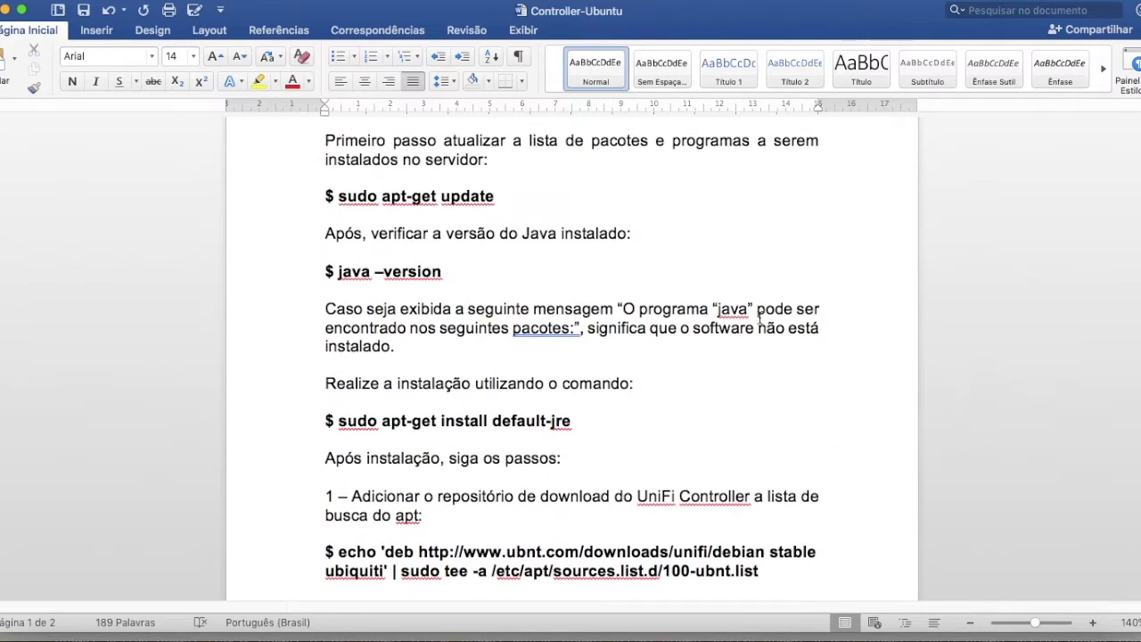
{"action": "scroll", "coordinate": [760, 318], "scroll_direction": "up", "scroll_amount": 2}
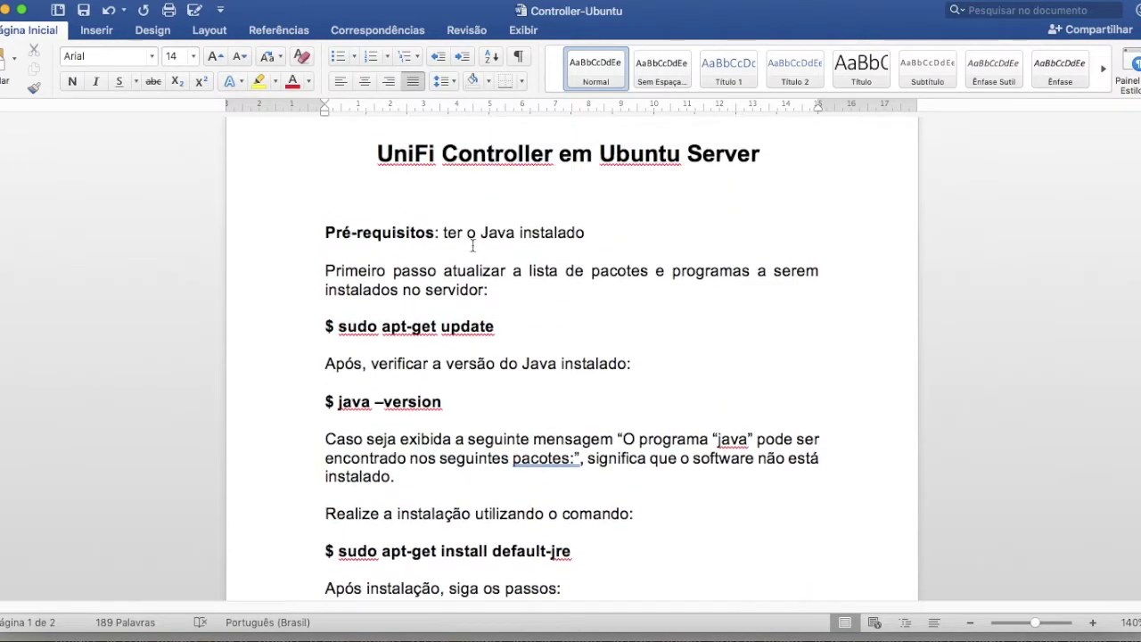
{"action": "left_click_drag", "start_coordinate": [327, 236], "coordinate": [570, 242]}
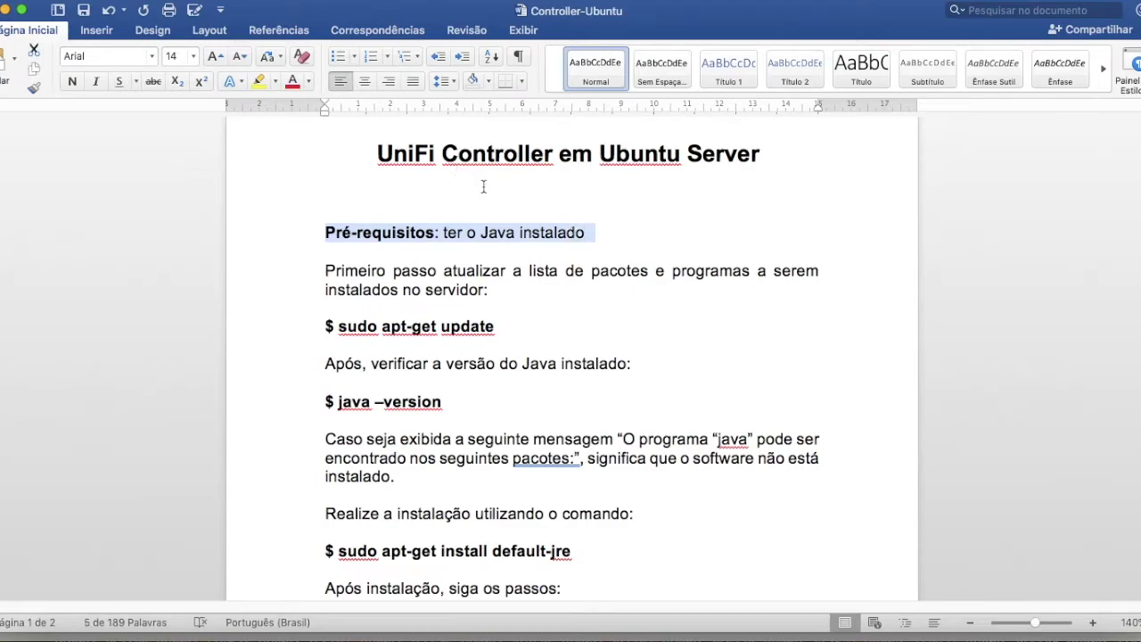
{"action": "left_click", "coordinate": [489, 239]}
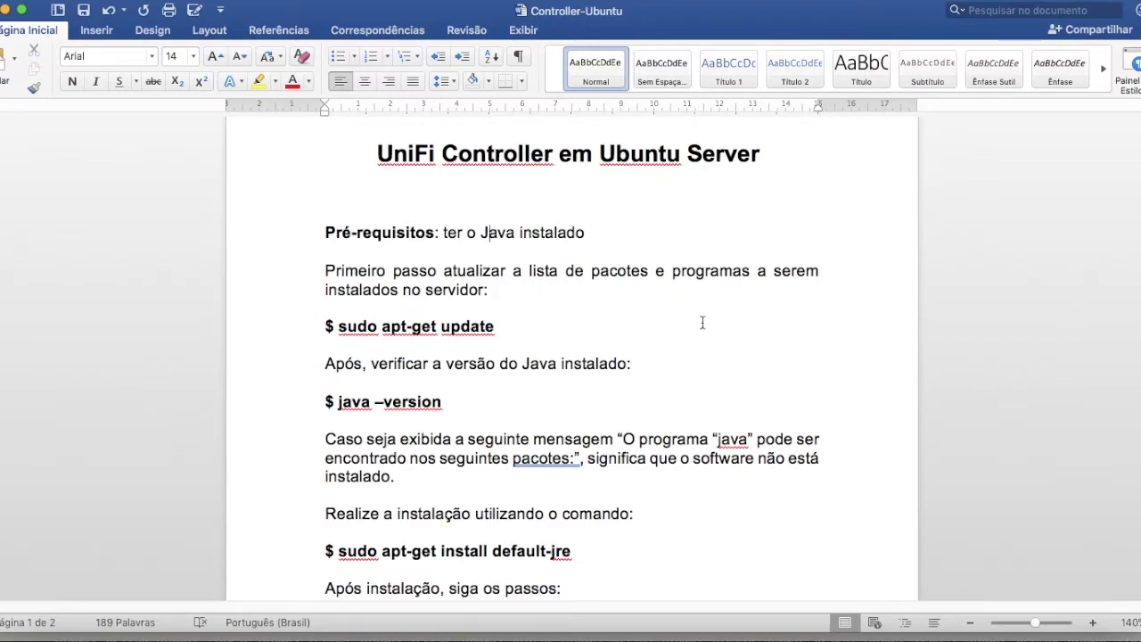
{"action": "left_click", "coordinate": [793, 631]}
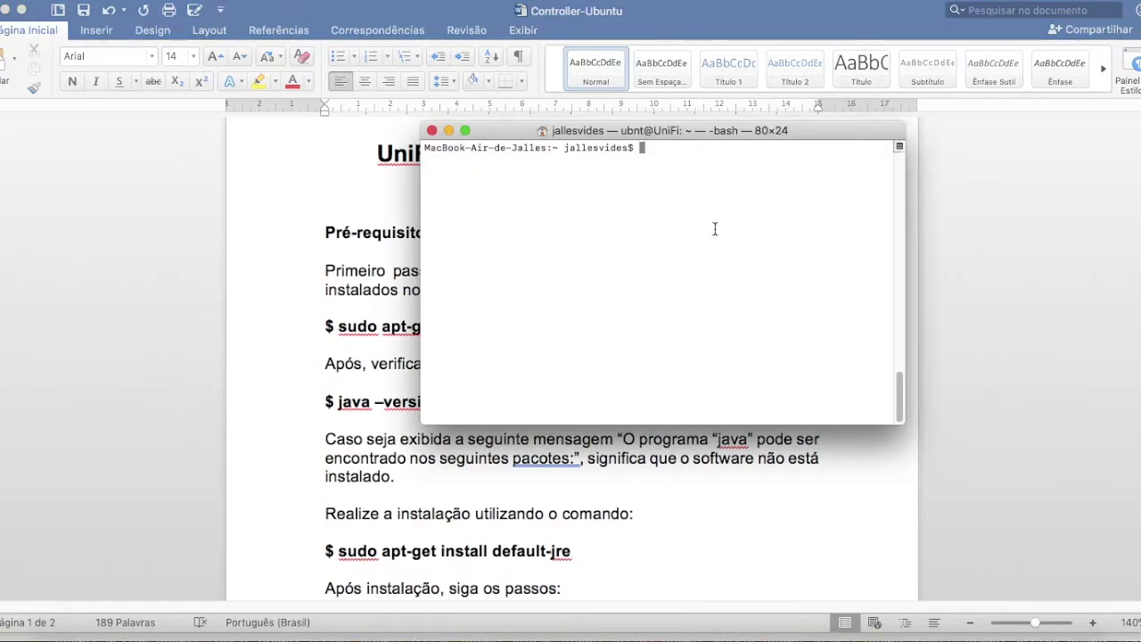
{"action": "type", "text": "ssh ubnt@127.0.0.1 "}
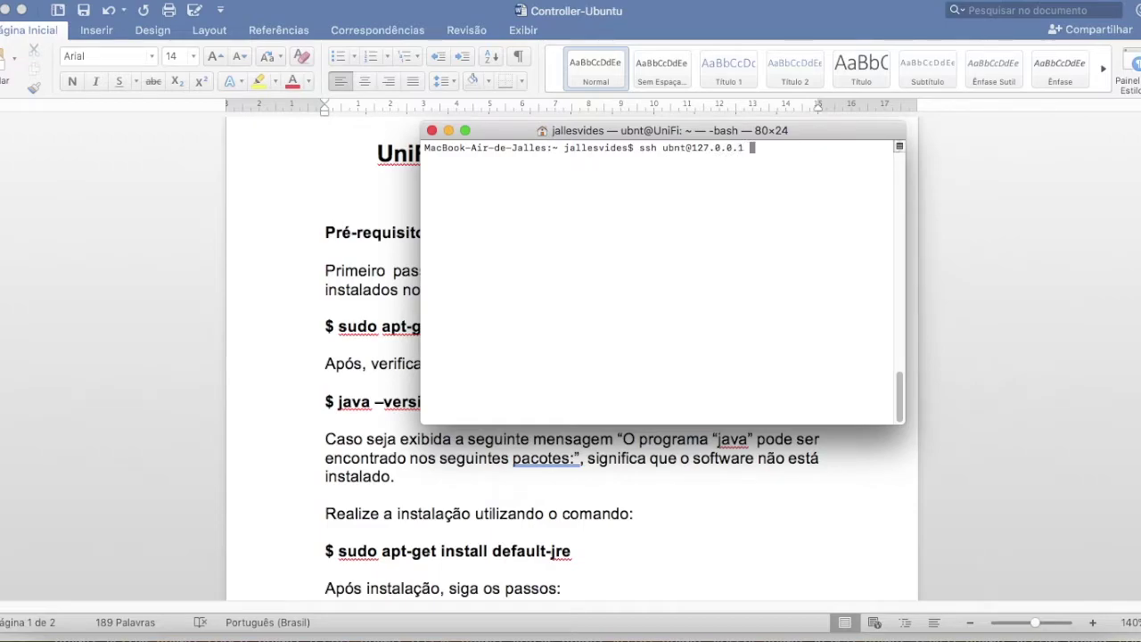
{"action": "type", "text": "-p 2222"}
{"action": "key", "text": "Return"}
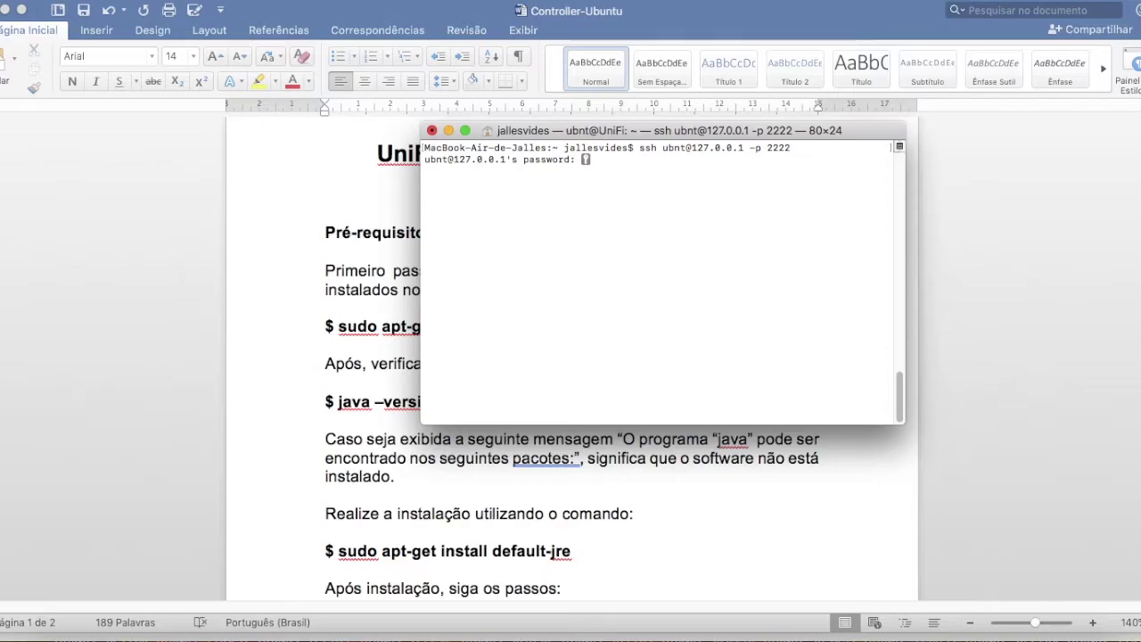
{"action": "key", "text": "Return"}
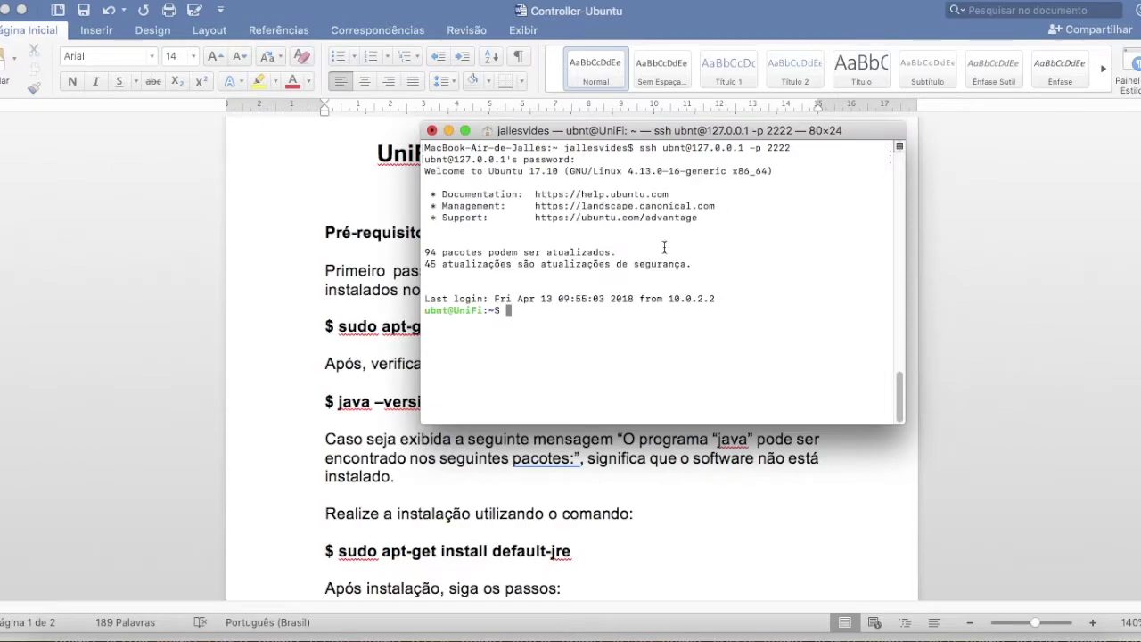
{"action": "key", "text": "Return"}
{"action": "key", "text": "Return"}
{"action": "key", "text": "Return"}
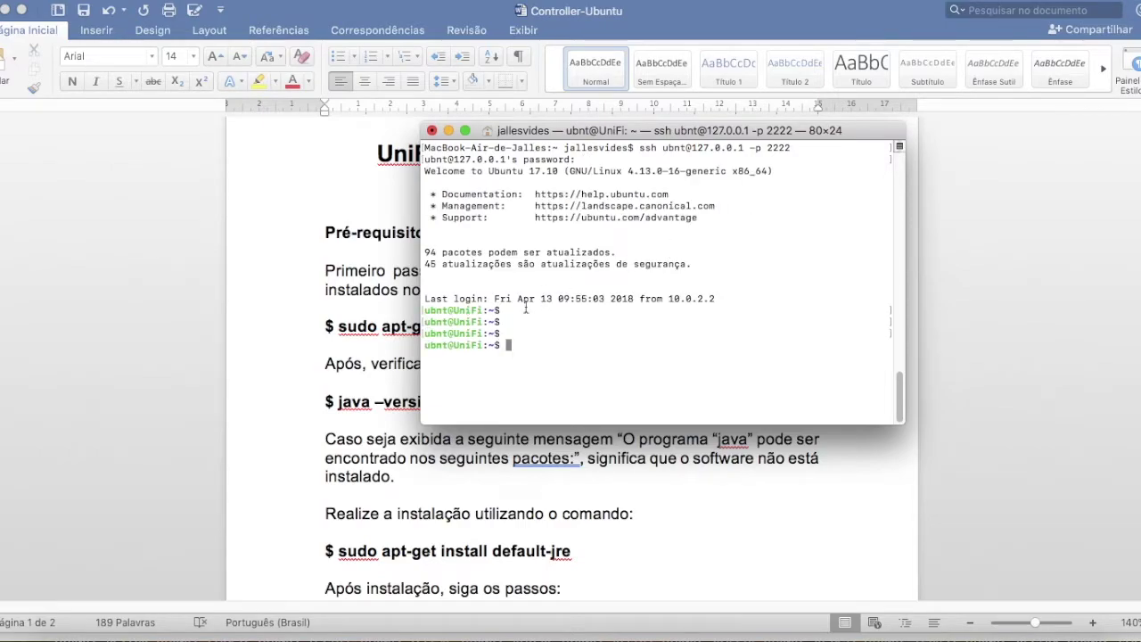
- Rearrange the VM console and SSH windows, then select '$ sudo apt-get update' in the guide
{"action": "left_click", "coordinate": [268, 364]}
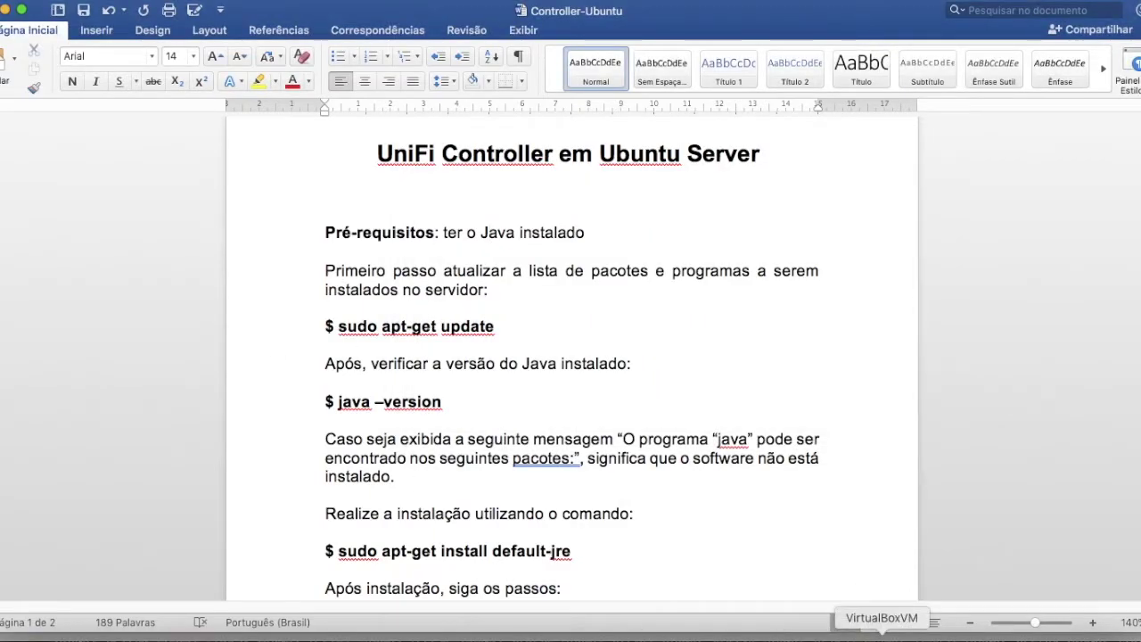
{"action": "left_click", "coordinate": [881, 637]}
{"action": "left_click_drag", "start_coordinate": [476, 102], "coordinate": [465, 71]}
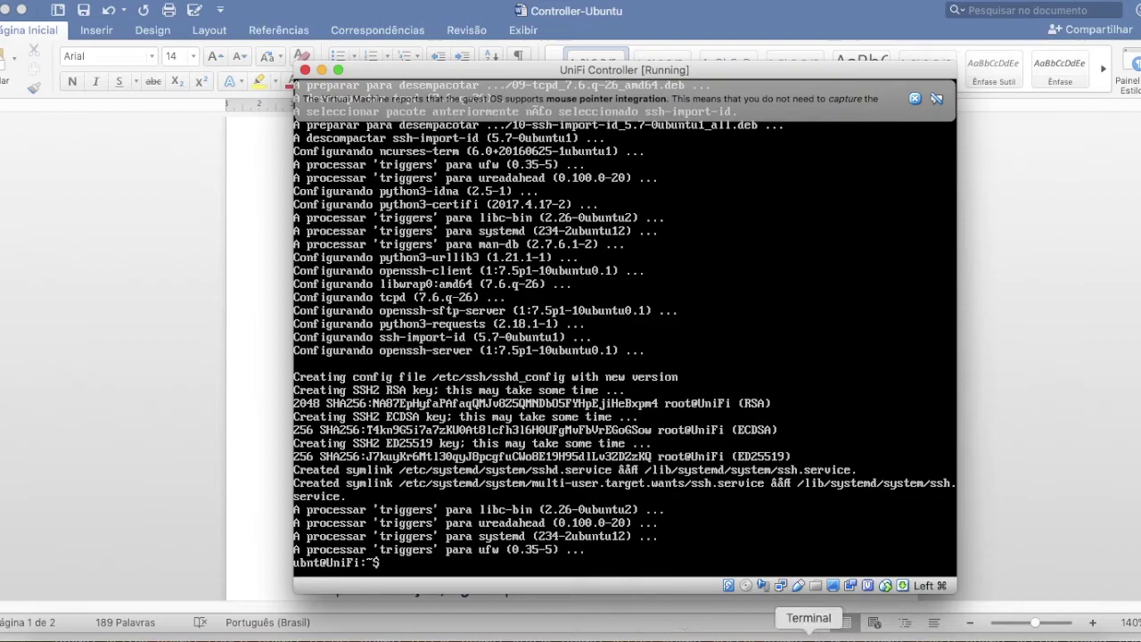
{"action": "left_click", "coordinate": [809, 636]}
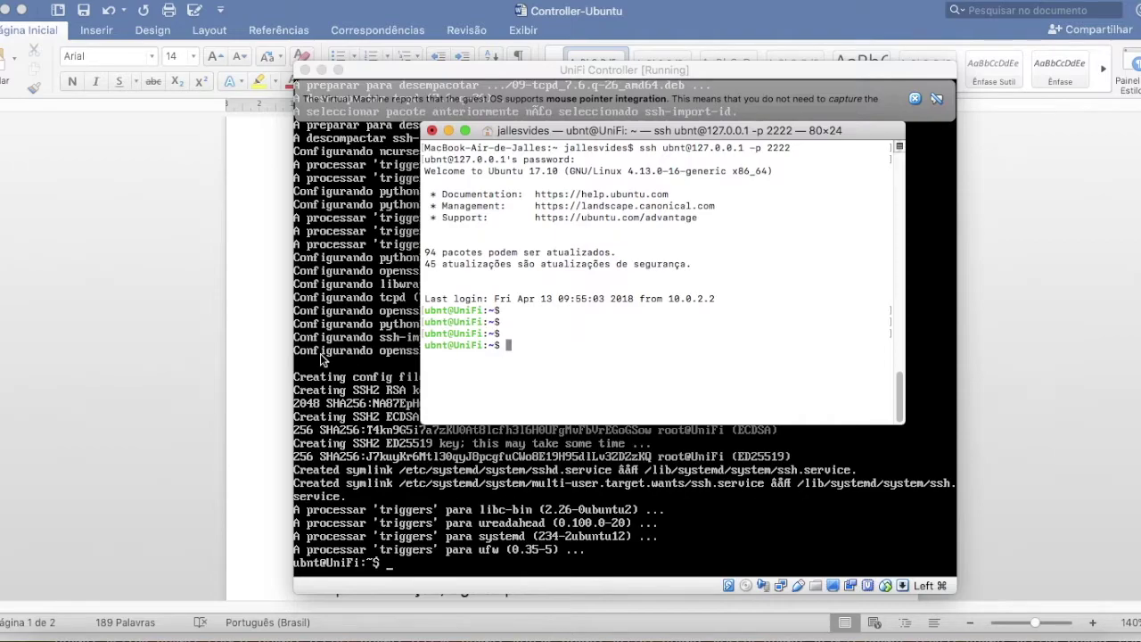
{"action": "left_click", "coordinate": [278, 342]}
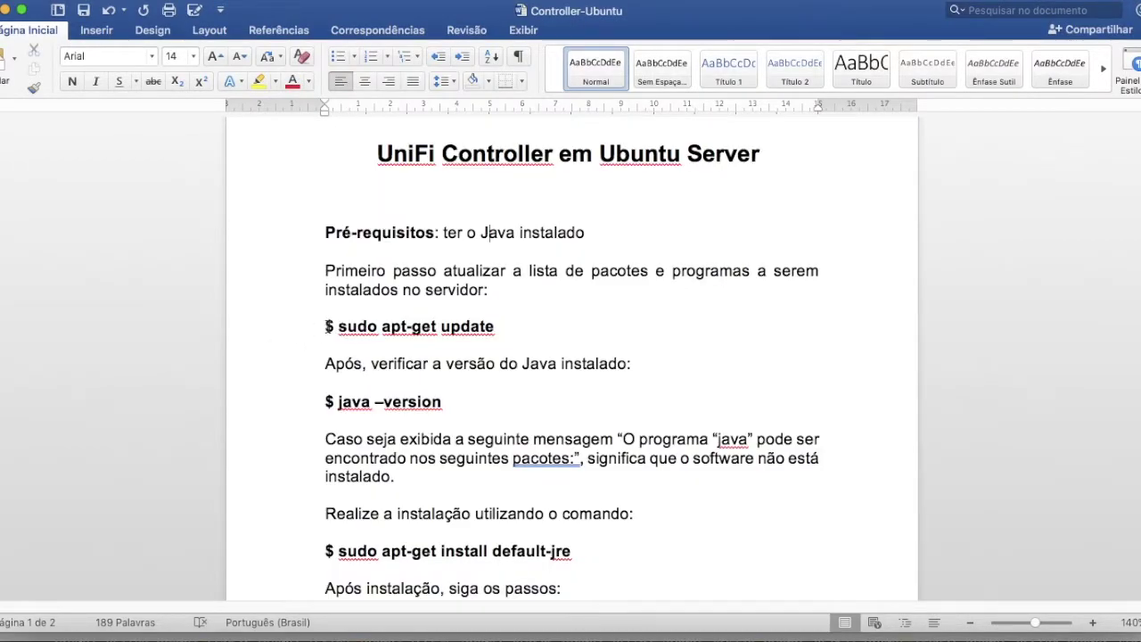
{"action": "left_click_drag", "start_coordinate": [326, 326], "coordinate": [498, 327]}
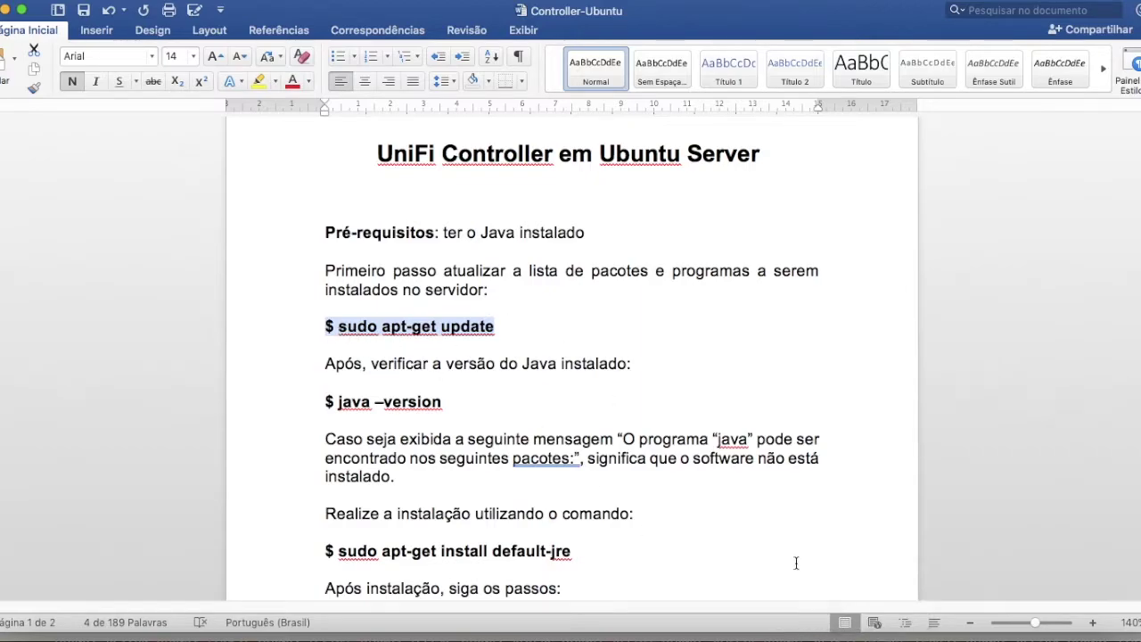
- Run 'sudo apt-get update' with the sudo password and enlarge the terminal to 81x27
{"action": "left_click", "coordinate": [809, 635]}
{"action": "type", "text": "sudo apt-get update"}
{"action": "key", "text": "Return"}
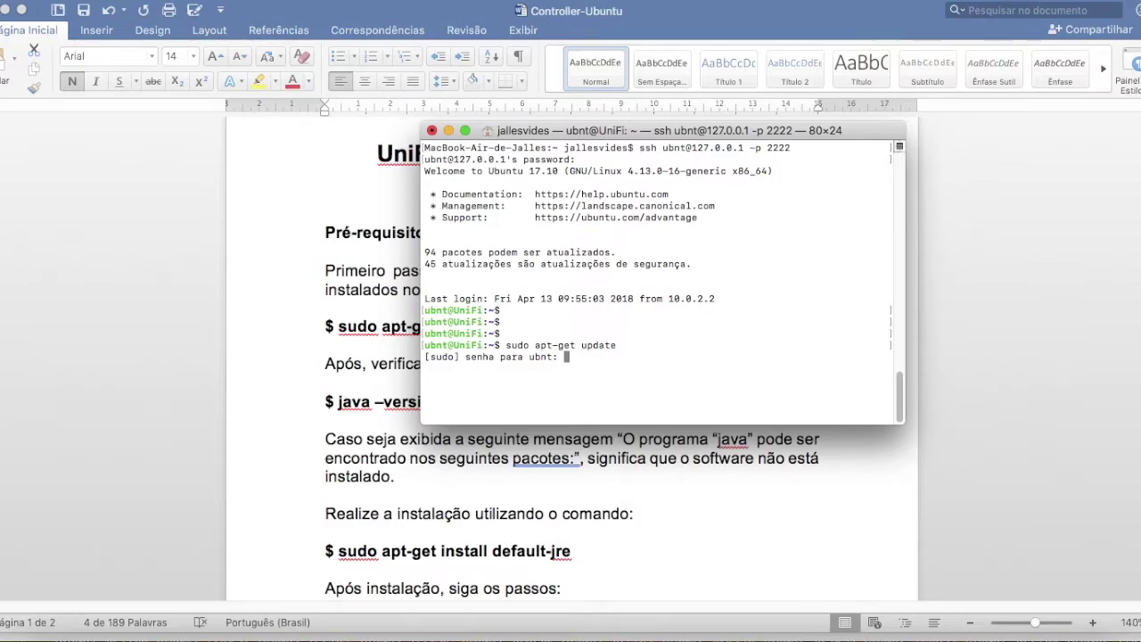
{"action": "key", "text": "Return"}
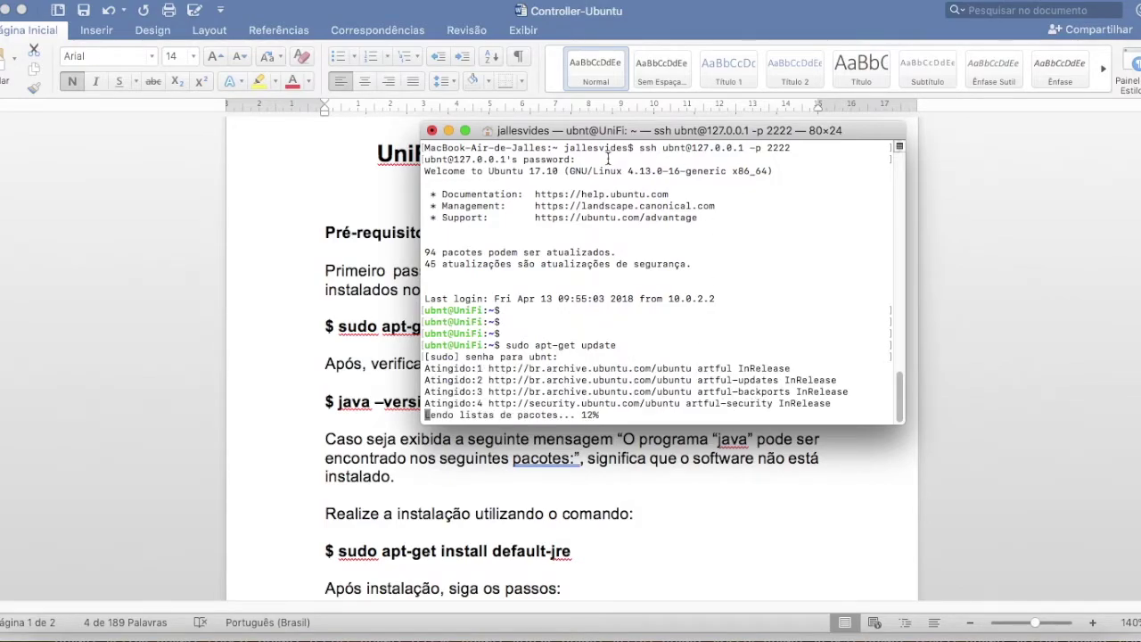
{"action": "left_click_drag", "start_coordinate": [580, 131], "coordinate": [540, 111]}
{"action": "left_click_drag", "start_coordinate": [863, 404], "coordinate": [869, 437]}
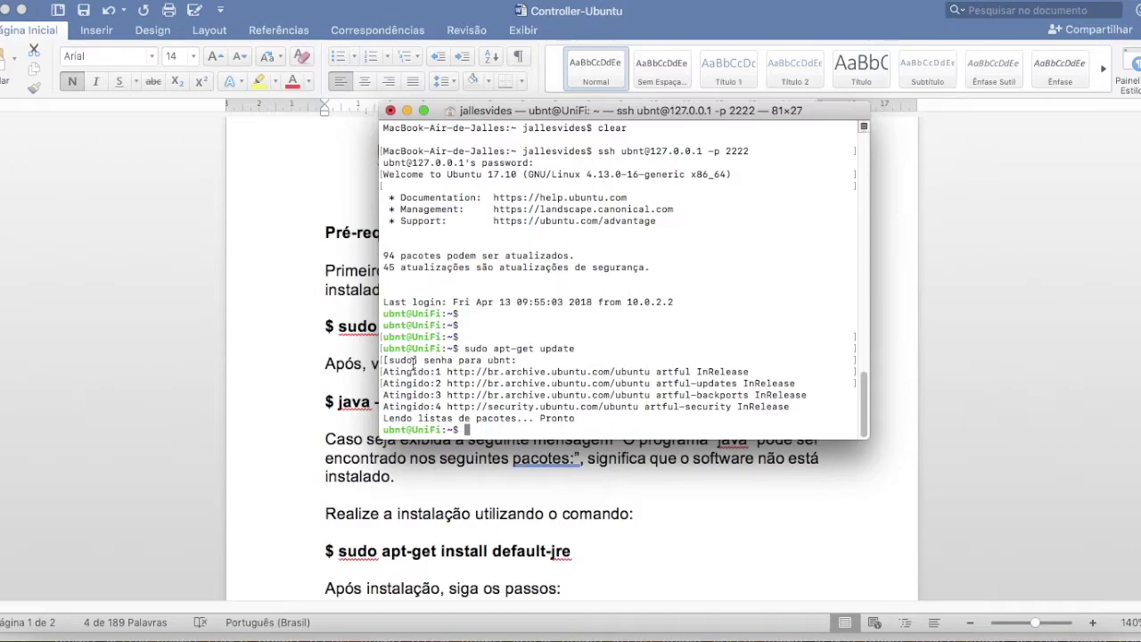
{"action": "left_click", "coordinate": [262, 371]}
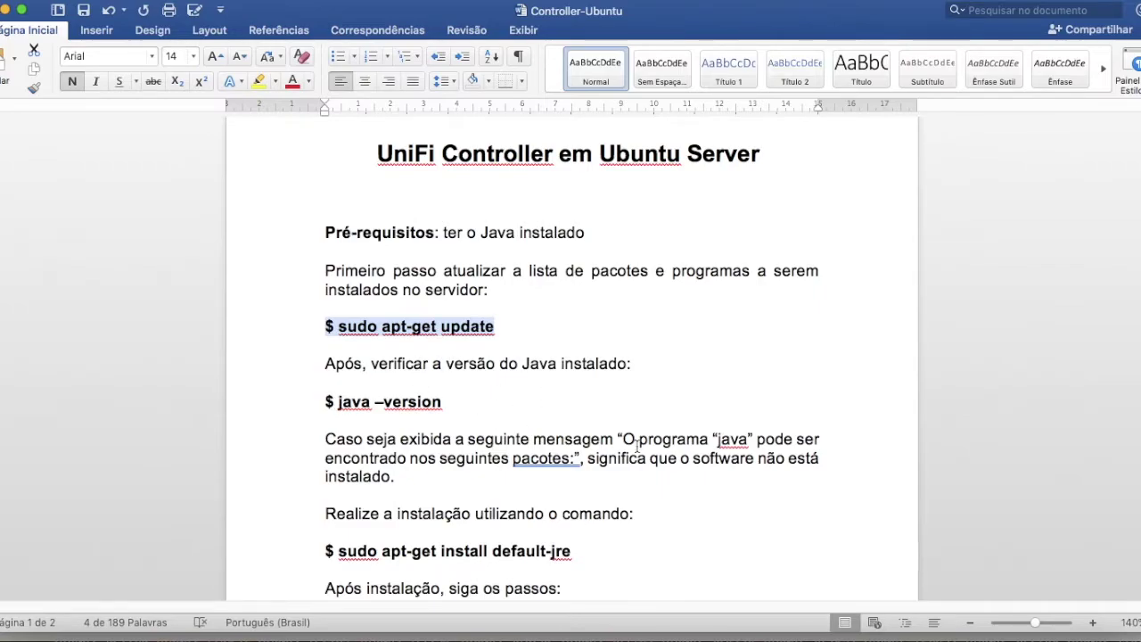
- Run 'java -version' over SSH, which shows Java is missing and suggests default-jre
{"action": "left_click", "coordinate": [810, 635]}
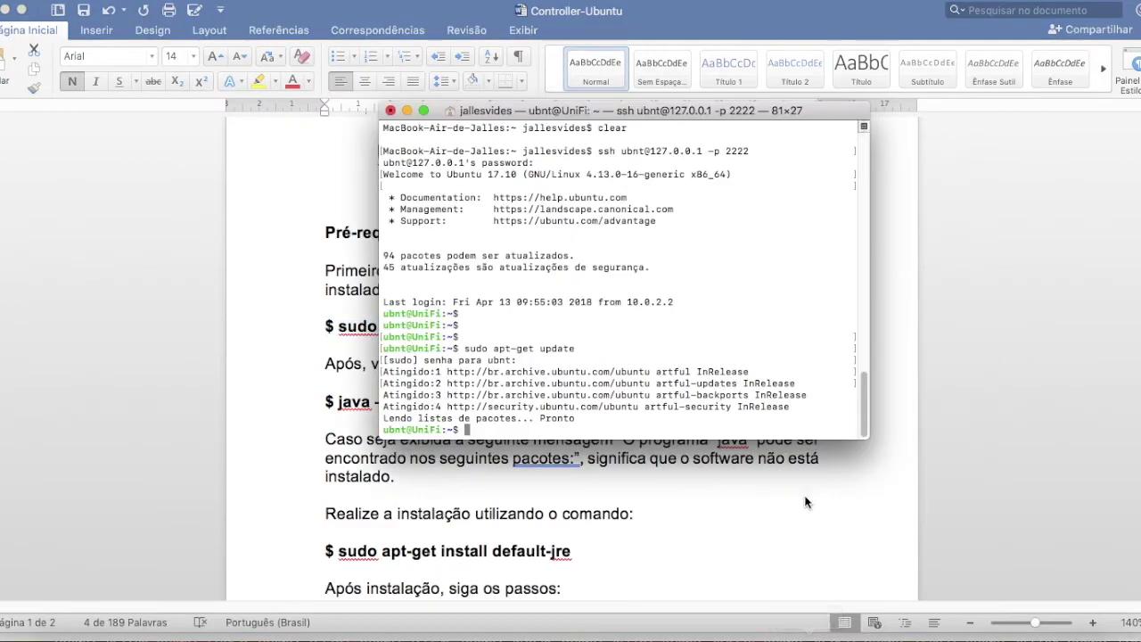
{"action": "type", "text": "java -version"}
{"action": "key", "text": "Return"}
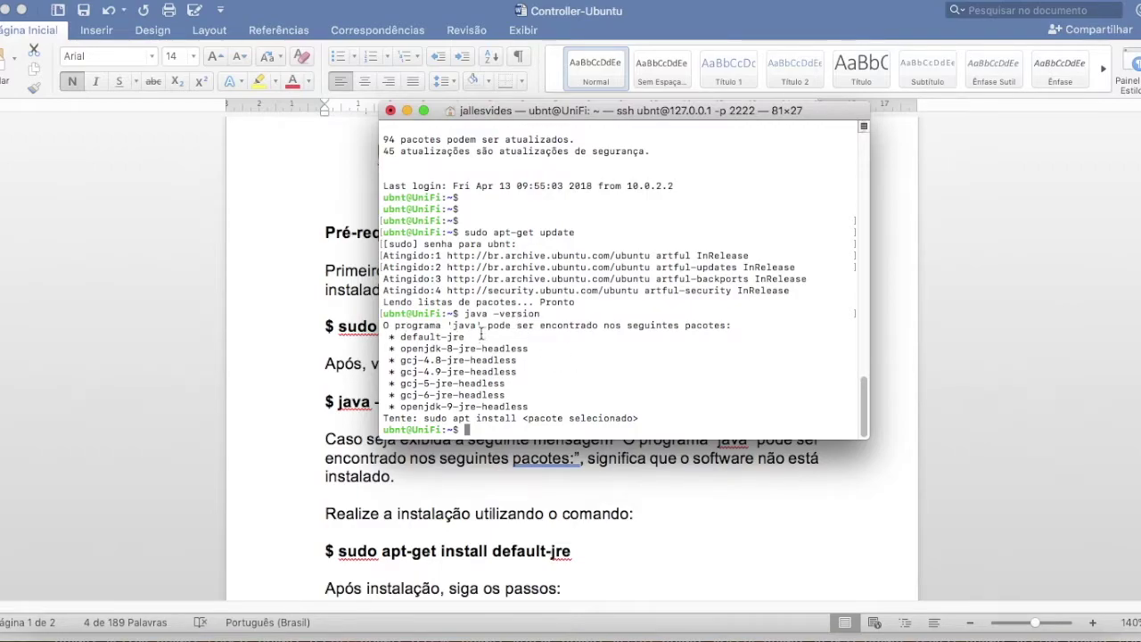
{"action": "left_click_drag", "start_coordinate": [384, 326], "coordinate": [731, 324]}
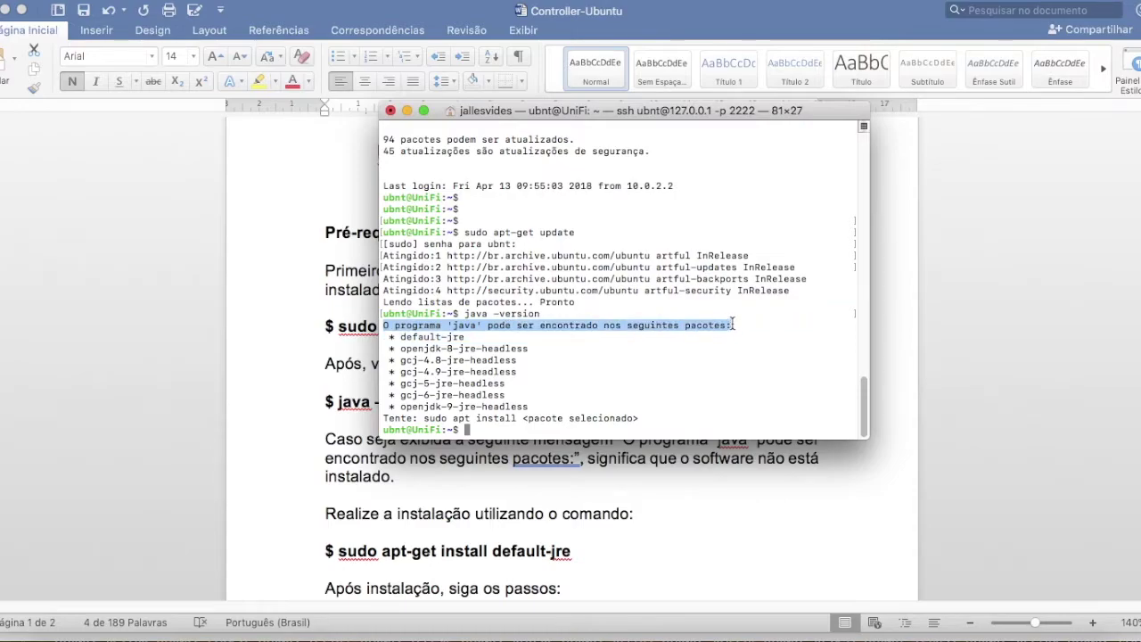
{"action": "left_click", "coordinate": [468, 334]}
{"action": "left_click_drag", "start_coordinate": [383, 327], "coordinate": [369, 326]}
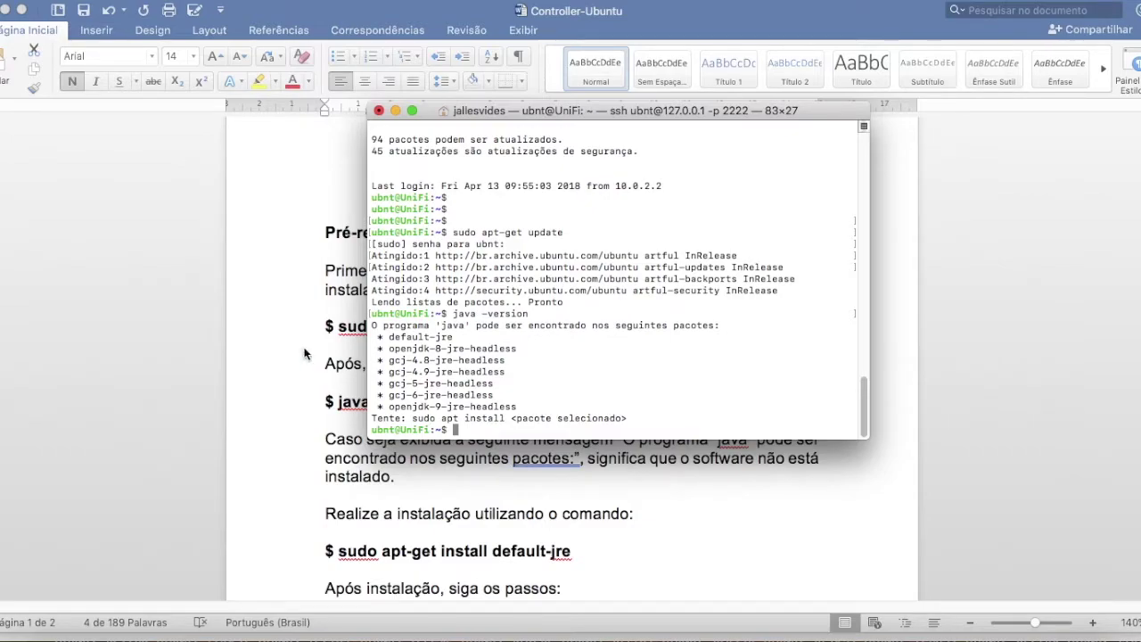
- Check the guide's install command and type 'sudo apt-get install' in the SSH session
{"action": "left_click", "coordinate": [332, 362]}
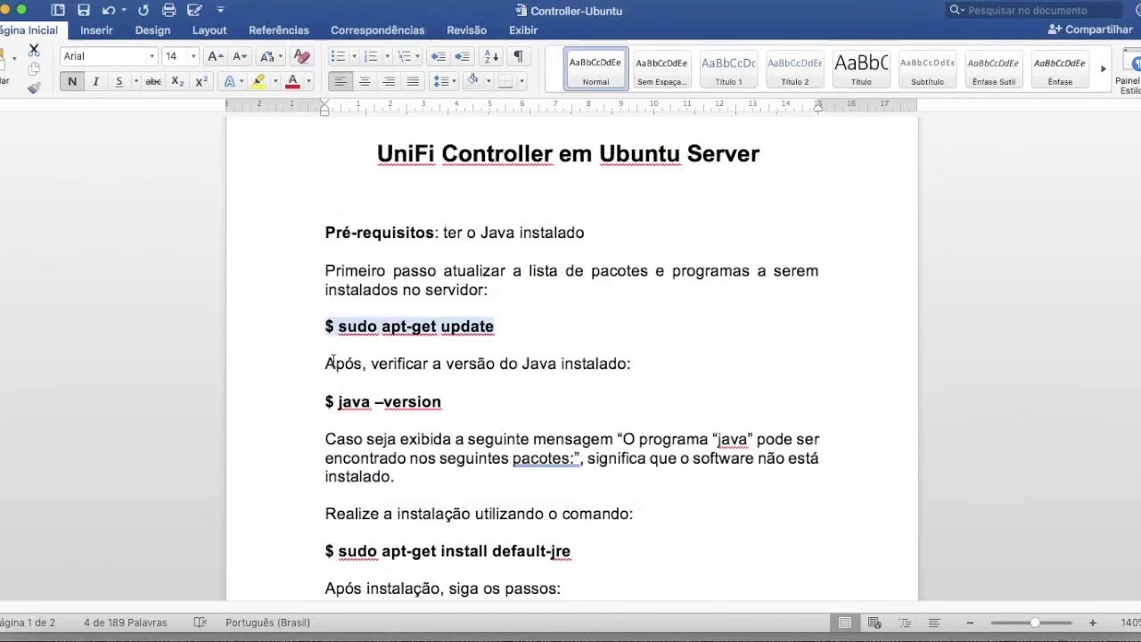
{"action": "scroll", "coordinate": [504, 327], "scroll_direction": "down", "scroll_amount": 1}
{"action": "scroll", "coordinate": [485, 348], "scroll_direction": "down", "scroll_amount": 1}
{"action": "scroll", "coordinate": [483, 352], "scroll_direction": "down", "scroll_amount": 4}
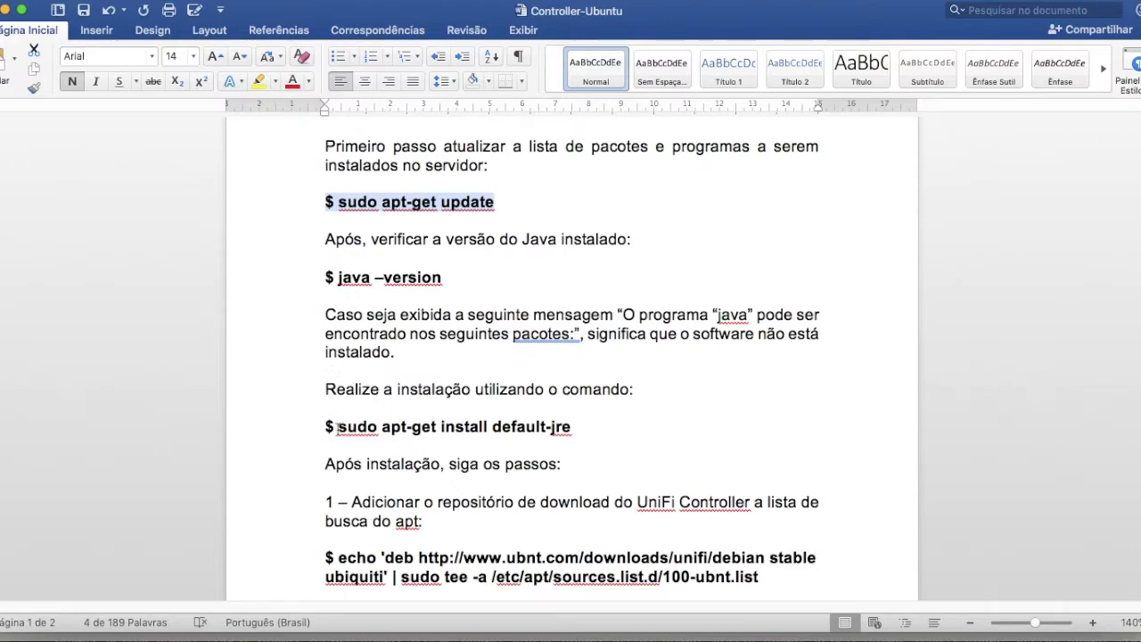
{"action": "key", "text": "super+Tab"}
{"action": "type", "text": "sudo apt"}
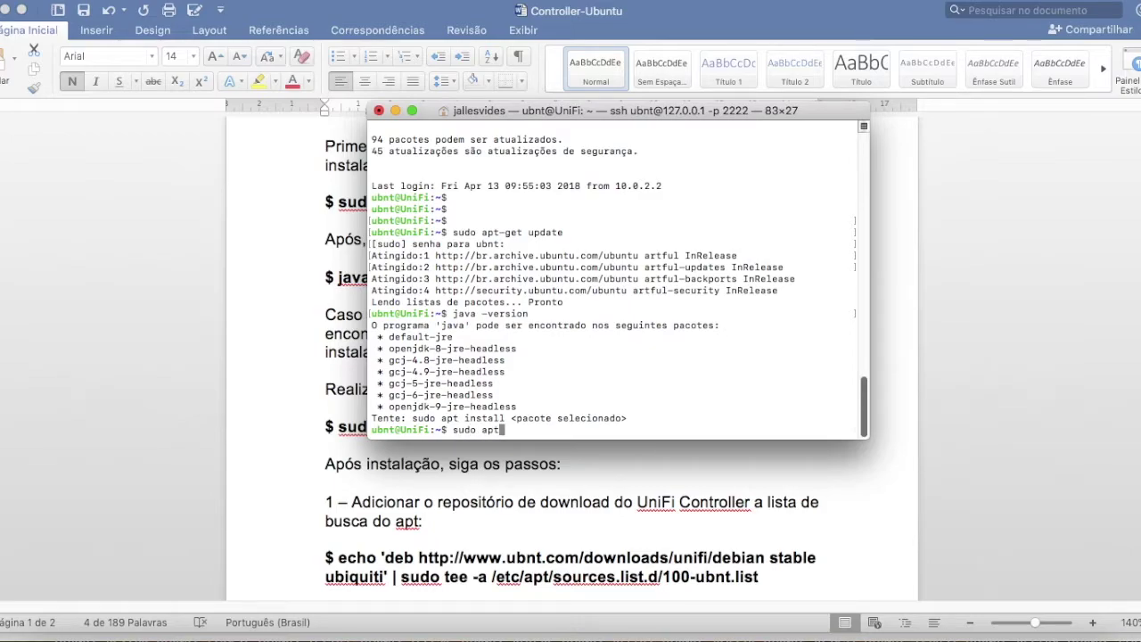
{"action": "type", "text": "-get install"}
{"action": "left_click", "coordinate": [651, 463]}
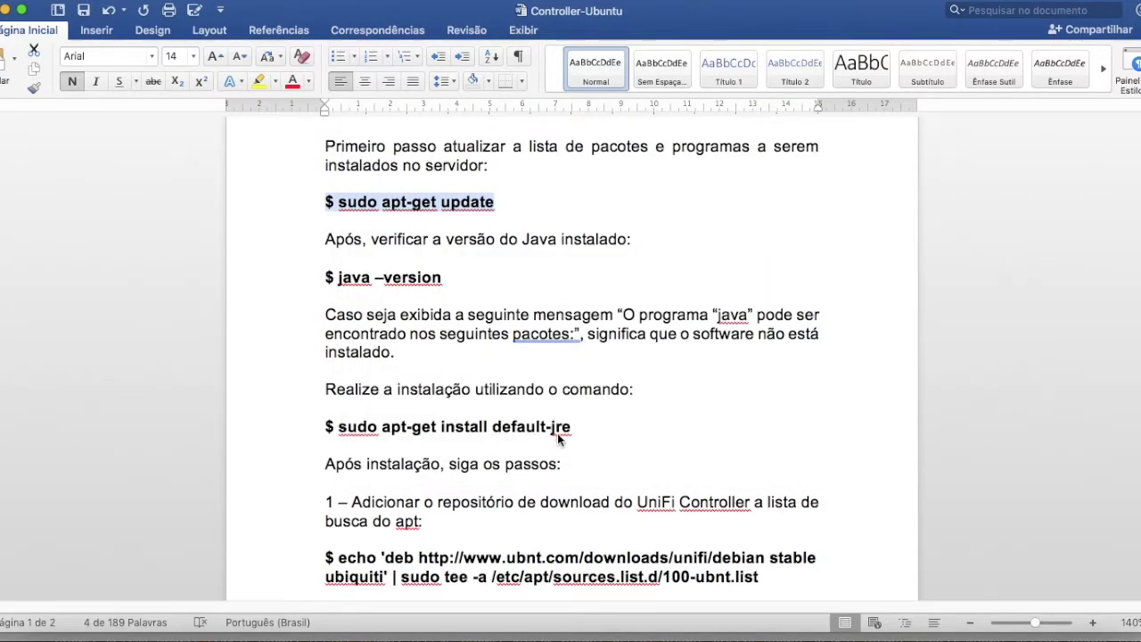
{"action": "key", "text": "super+Tab"}
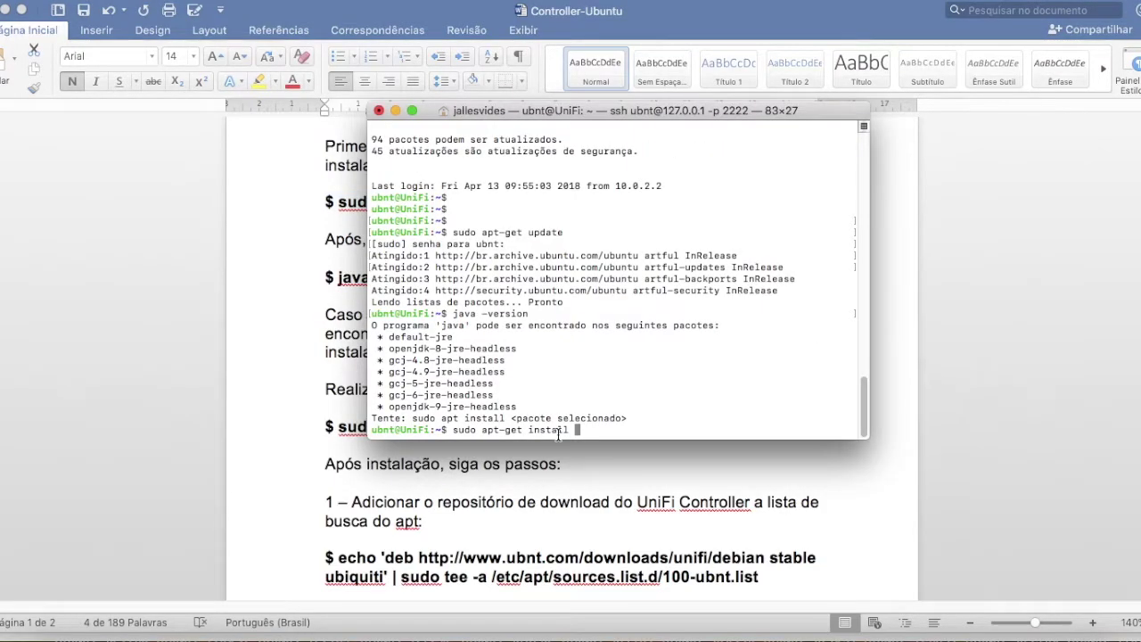
- Copy default-jre from the output, paste it after the install command, run it and answer s
{"action": "left_click_drag", "start_coordinate": [389, 337], "coordinate": [453, 337]}
{"action": "right_click", "coordinate": [453, 337]}
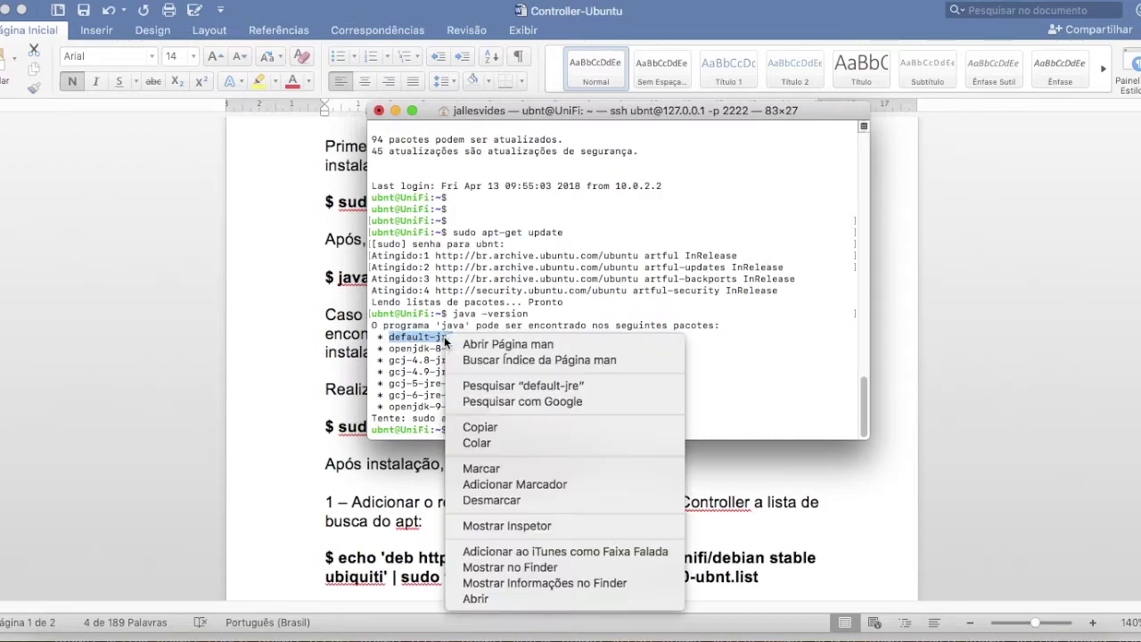
{"action": "left_click", "coordinate": [481, 428]}
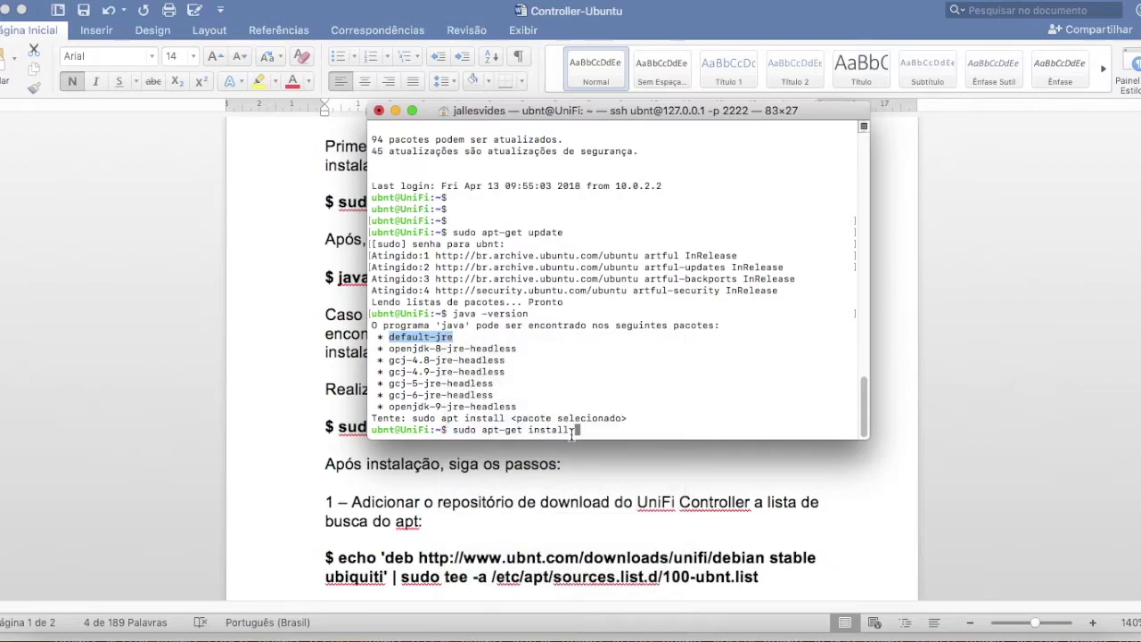
{"action": "right_click", "coordinate": [579, 430]}
{"action": "left_click", "coordinate": [611, 456]}
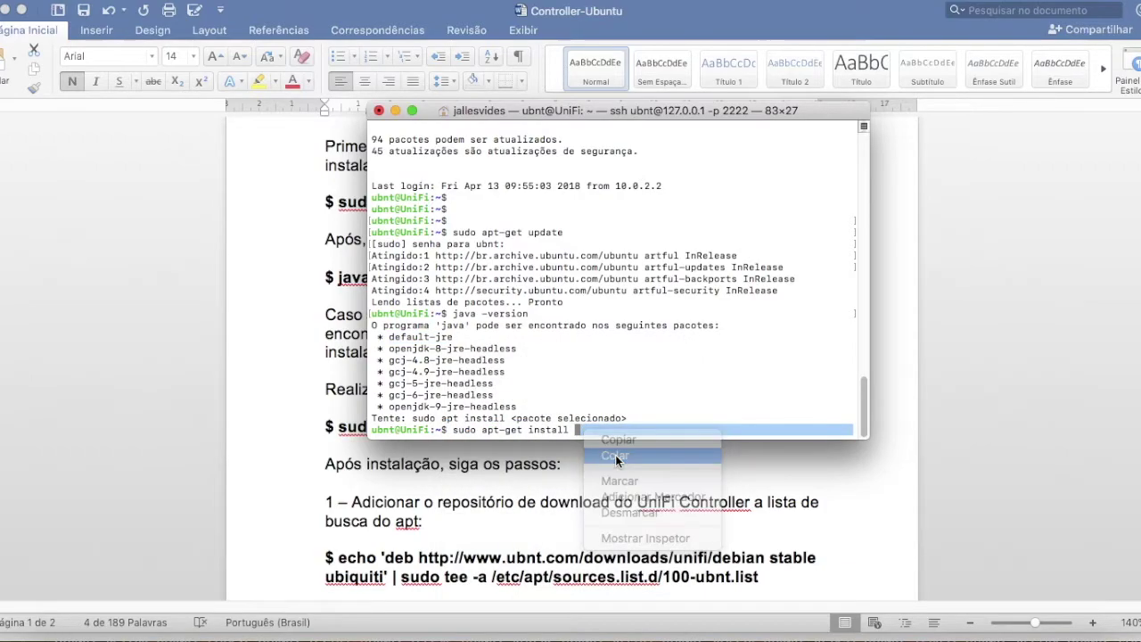
{"action": "key", "text": "Return"}
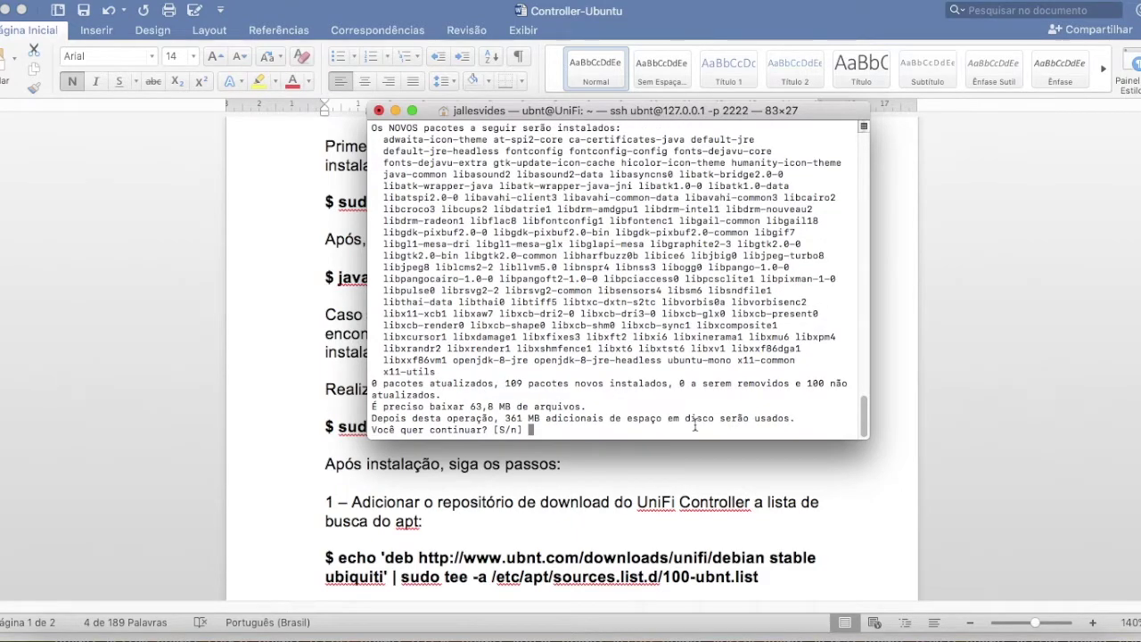
{"action": "type", "text": "s"}
{"action": "key", "text": "Return"}
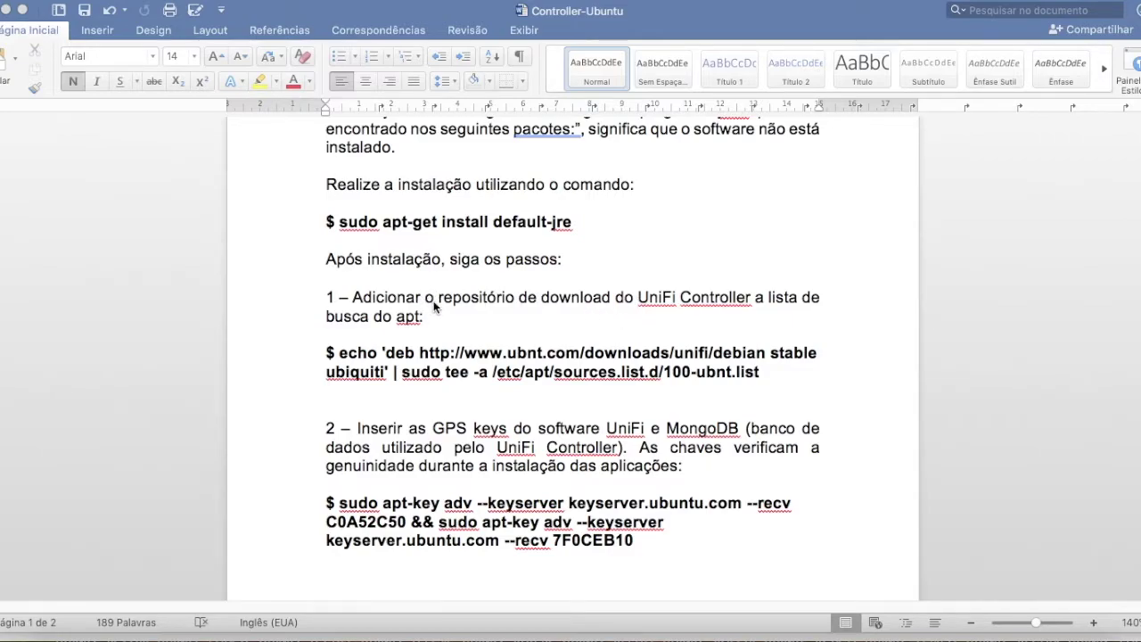
- Copy step 1's echo command for 100-ubnt.list from the guide and run it in Terminal
{"action": "scroll", "coordinate": [434, 301], "scroll_direction": "down", "scroll_amount": 1}
{"action": "key", "text": "Down"}
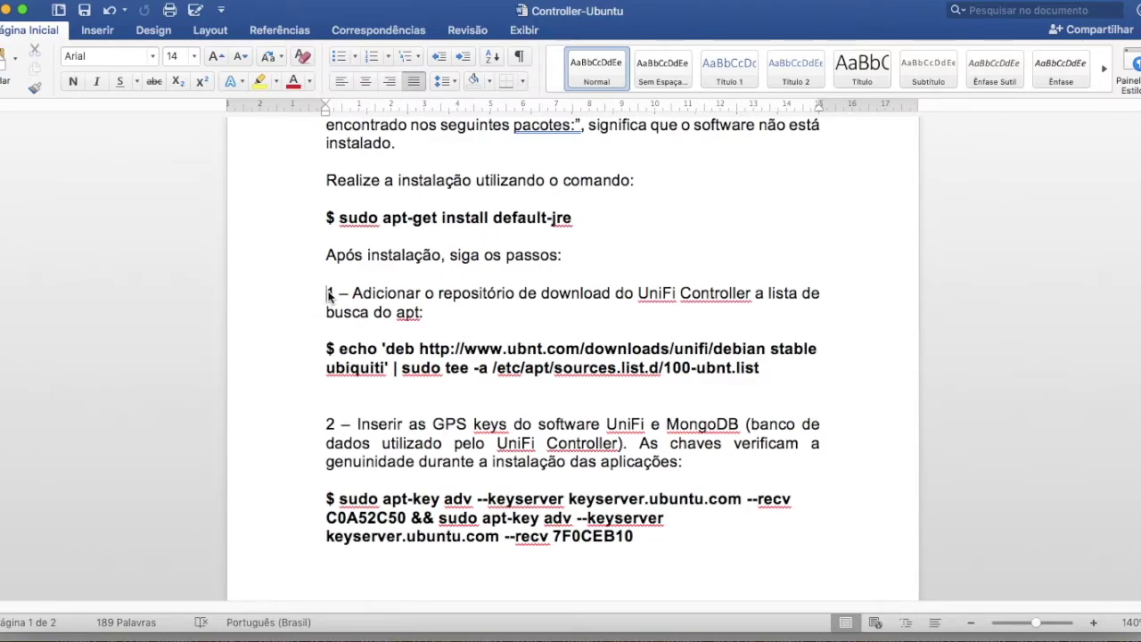
{"action": "scroll", "coordinate": [378, 308], "scroll_direction": "down", "scroll_amount": 1}
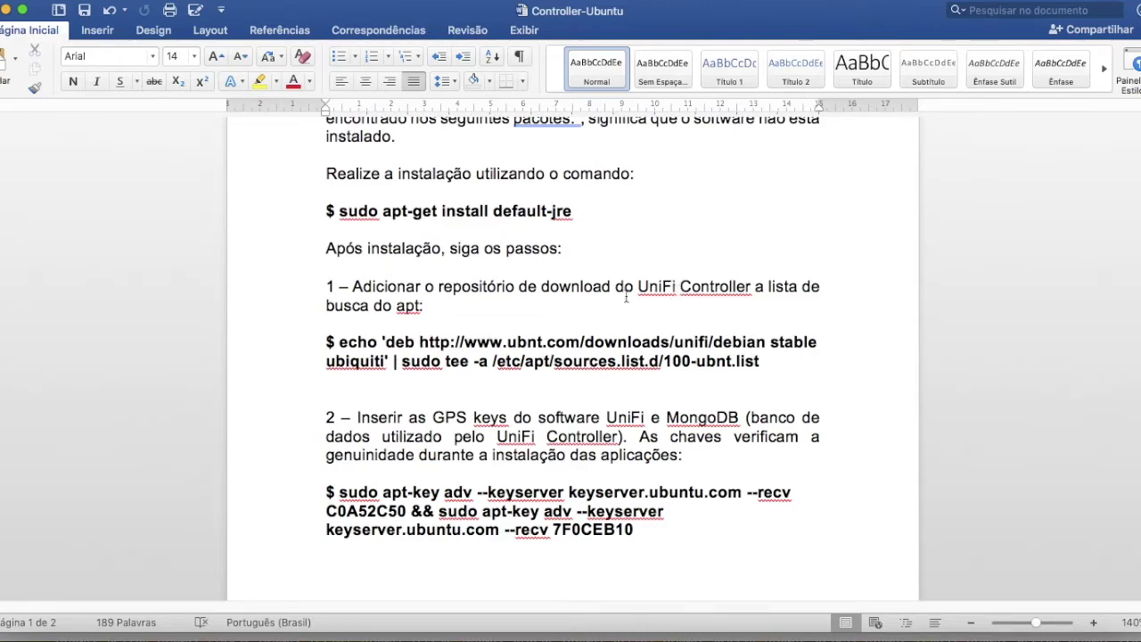
{"action": "left_click_drag", "start_coordinate": [340, 345], "coordinate": [758, 363]}
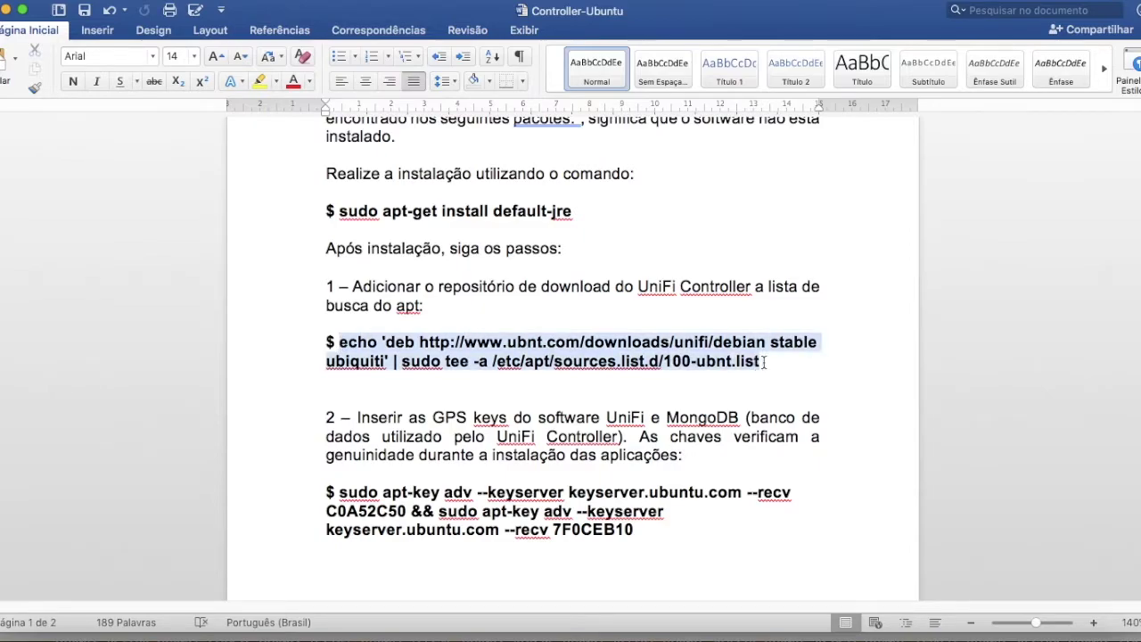
{"action": "right_click", "coordinate": [657, 342]}
{"action": "left_click", "coordinate": [693, 368]}
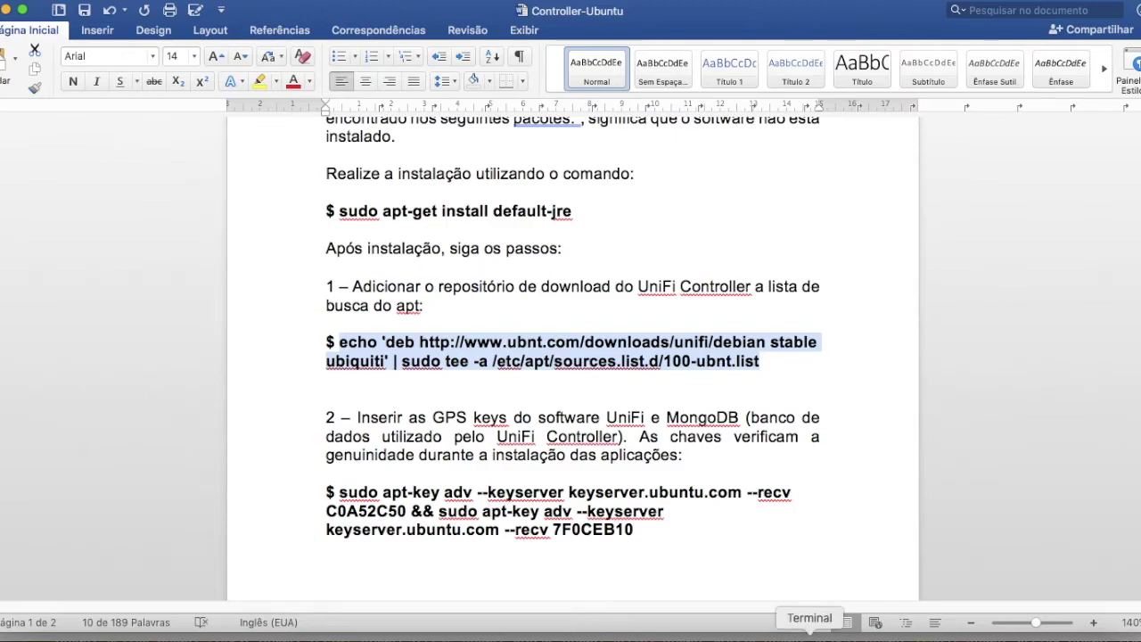
{"action": "left_click", "coordinate": [809, 634]}
{"action": "right_click", "coordinate": [467, 165]}
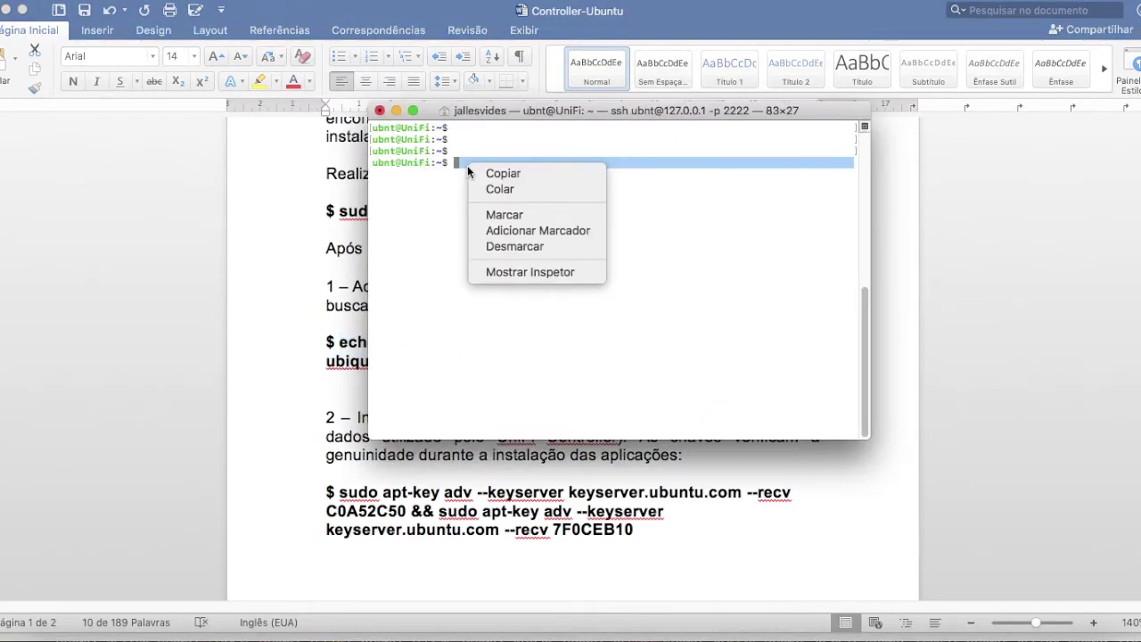
{"action": "left_click", "coordinate": [496, 189]}
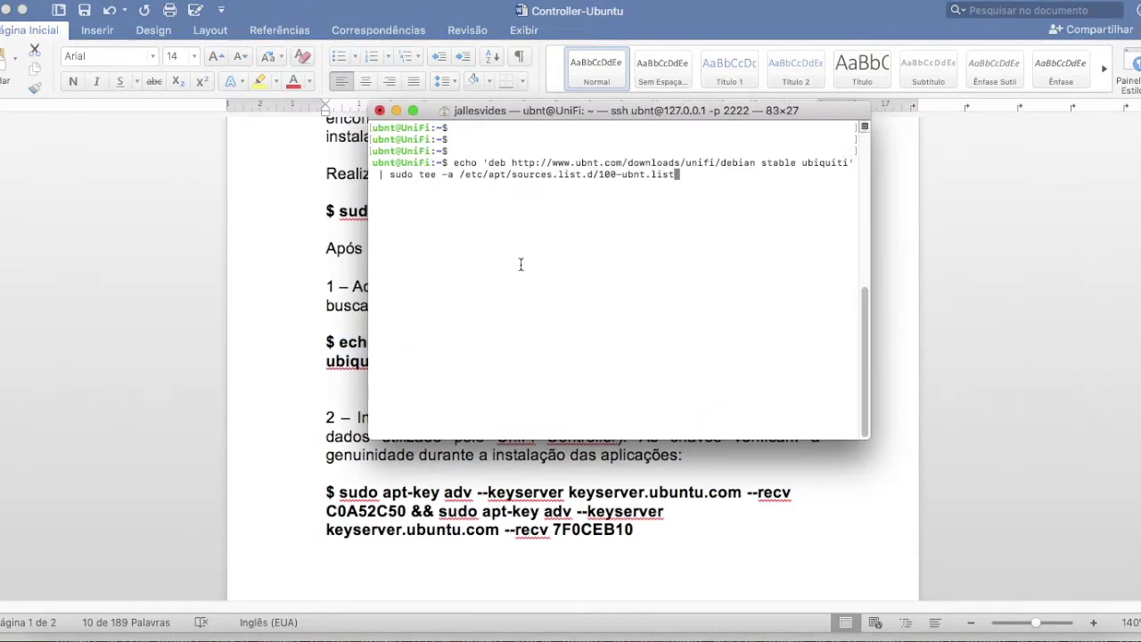
{"action": "key", "text": "Return"}
{"action": "key", "text": "Return"}
{"action": "key", "text": "Return"}
{"action": "key", "text": "Return"}
- Scroll the guide to step 2 and copy its apt-key command
{"action": "left_click", "coordinate": [260, 333]}
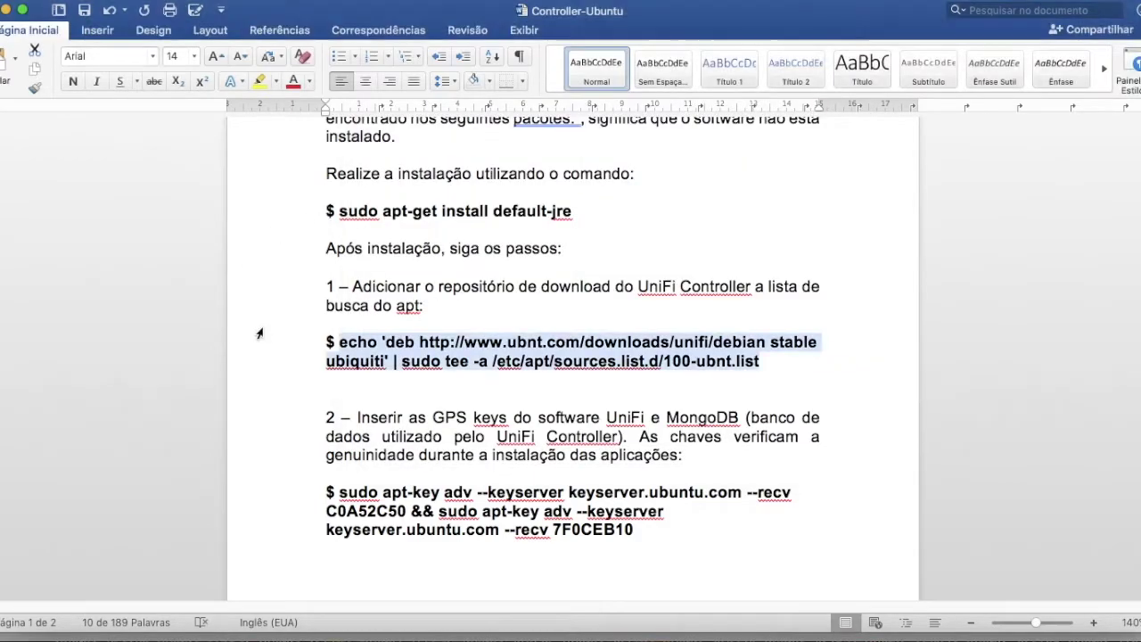
{"action": "left_click", "coordinate": [469, 380]}
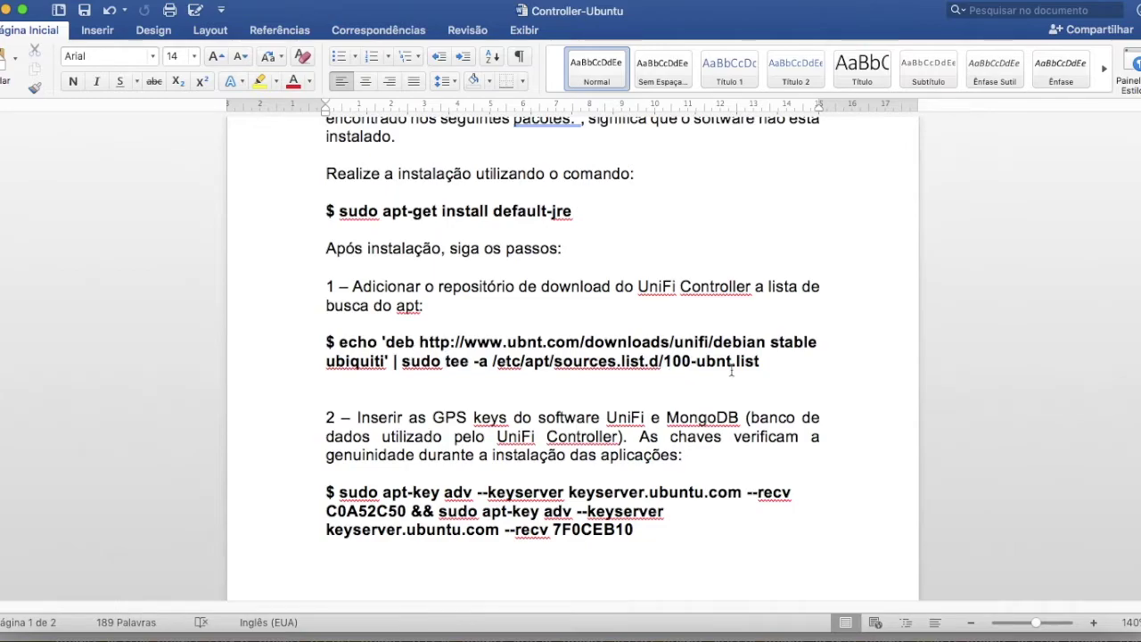
{"action": "scroll", "coordinate": [818, 323], "scroll_direction": "down", "scroll_amount": 2}
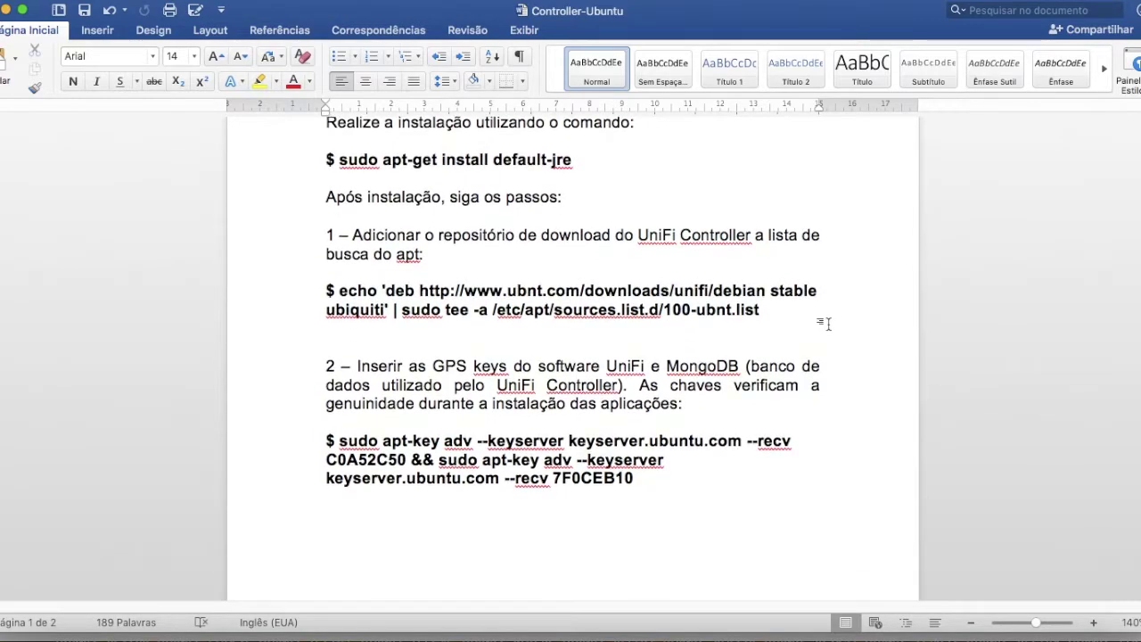
{"action": "scroll", "coordinate": [827, 323], "scroll_direction": "down", "scroll_amount": 2}
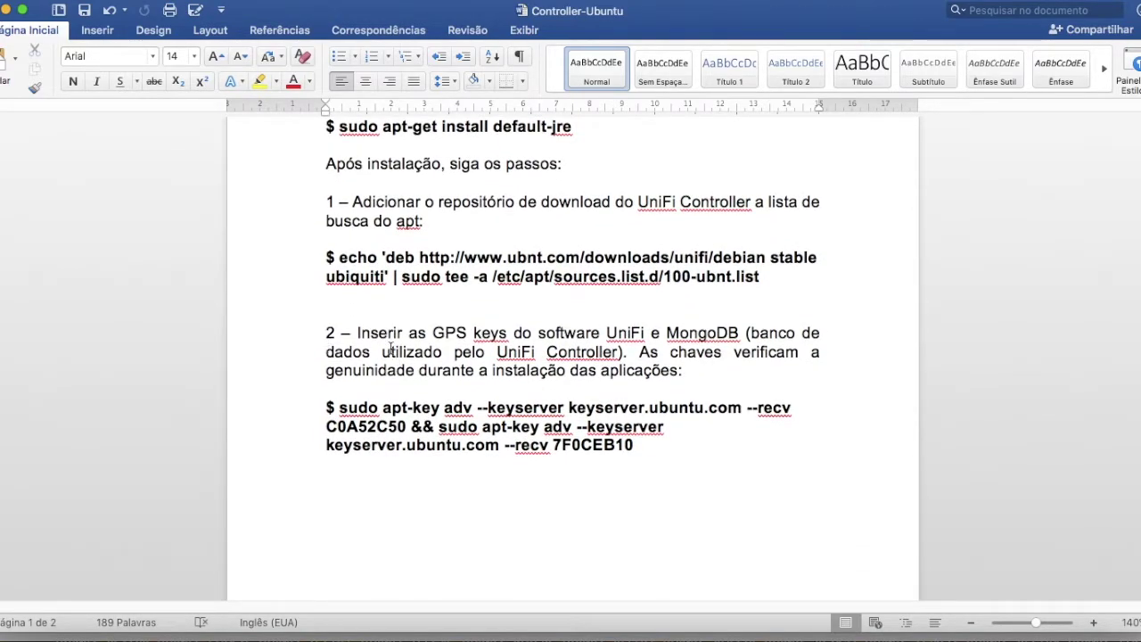
{"action": "scroll", "coordinate": [398, 352], "scroll_direction": "down", "scroll_amount": 1}
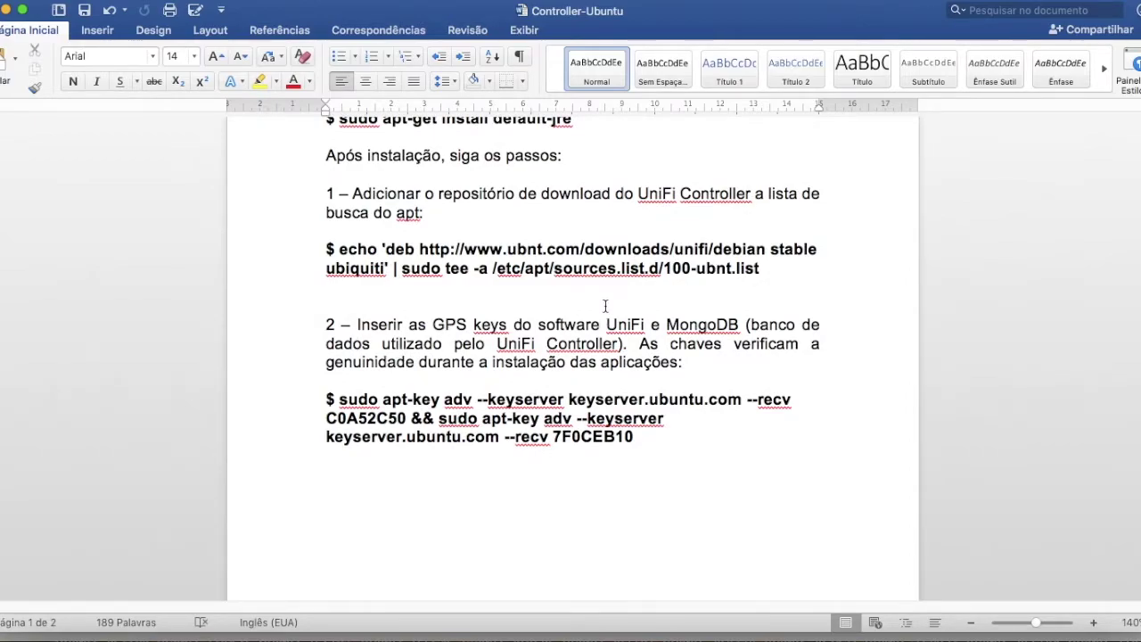
{"action": "scroll", "coordinate": [607, 301], "scroll_direction": "down", "scroll_amount": 1}
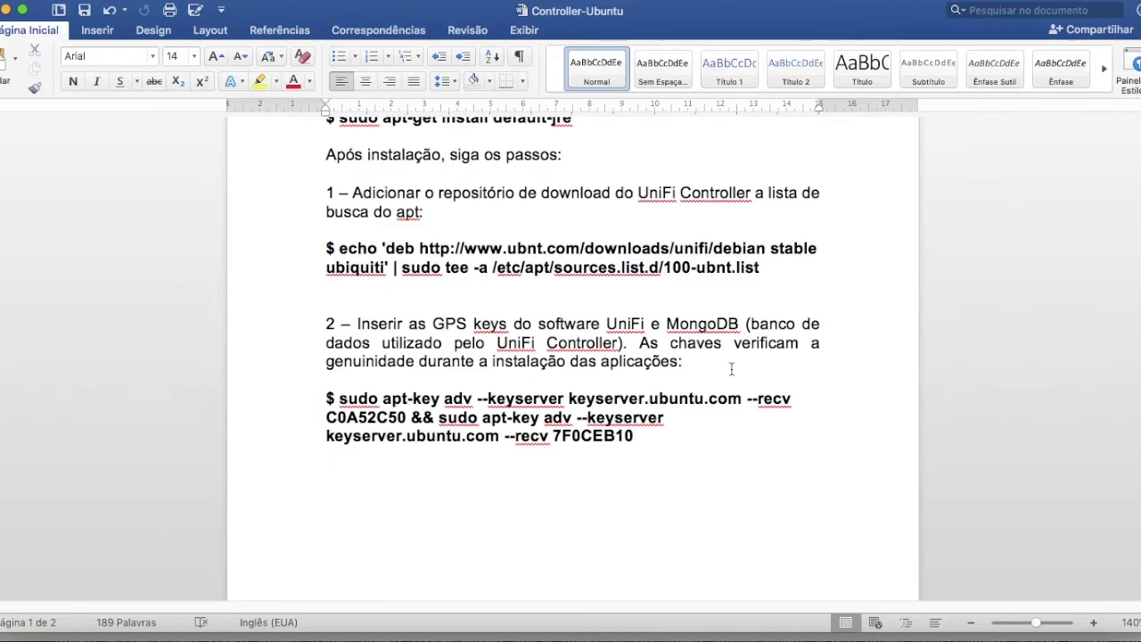
{"action": "scroll", "coordinate": [729, 368], "scroll_direction": "down", "scroll_amount": 1}
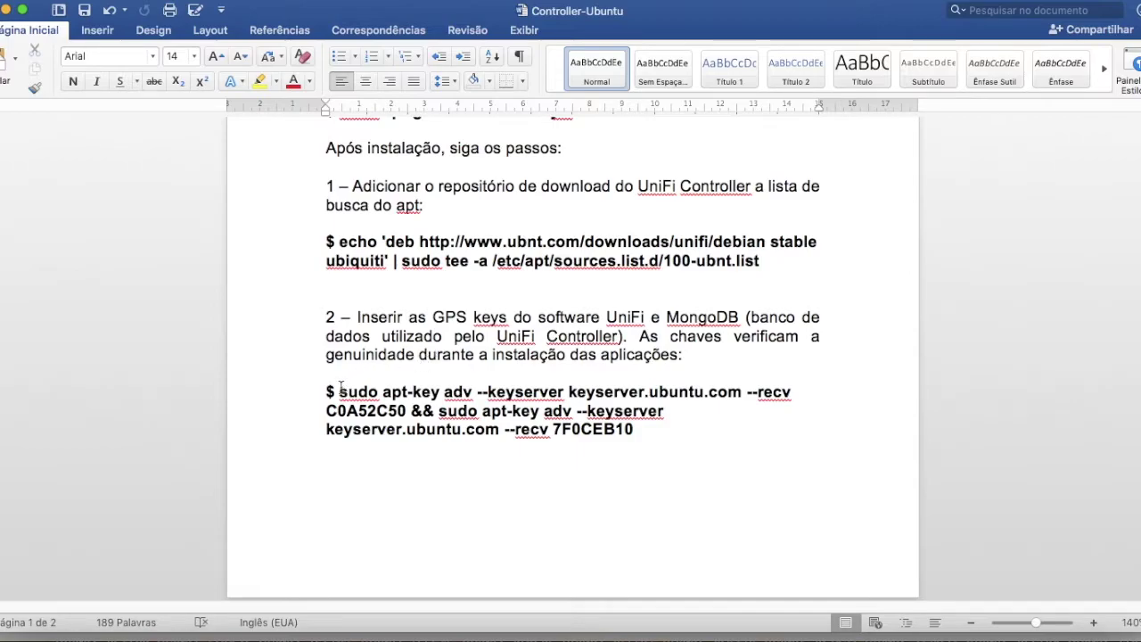
{"action": "left_click_drag", "start_coordinate": [340, 391], "coordinate": [632, 426]}
{"action": "right_click", "coordinate": [547, 413]}
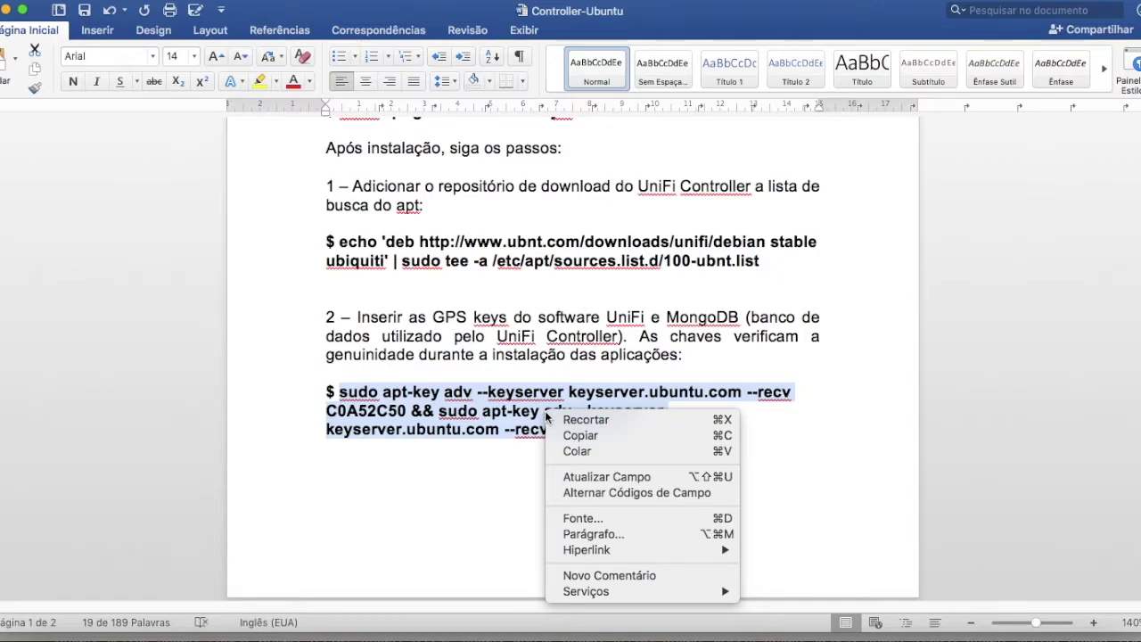
{"action": "left_click", "coordinate": [591, 435]}
- Paste and run the apt-key command to import keys C0A52C50 and 7F0CEB10, then return to the guide
{"action": "left_click", "coordinate": [762, 635]}
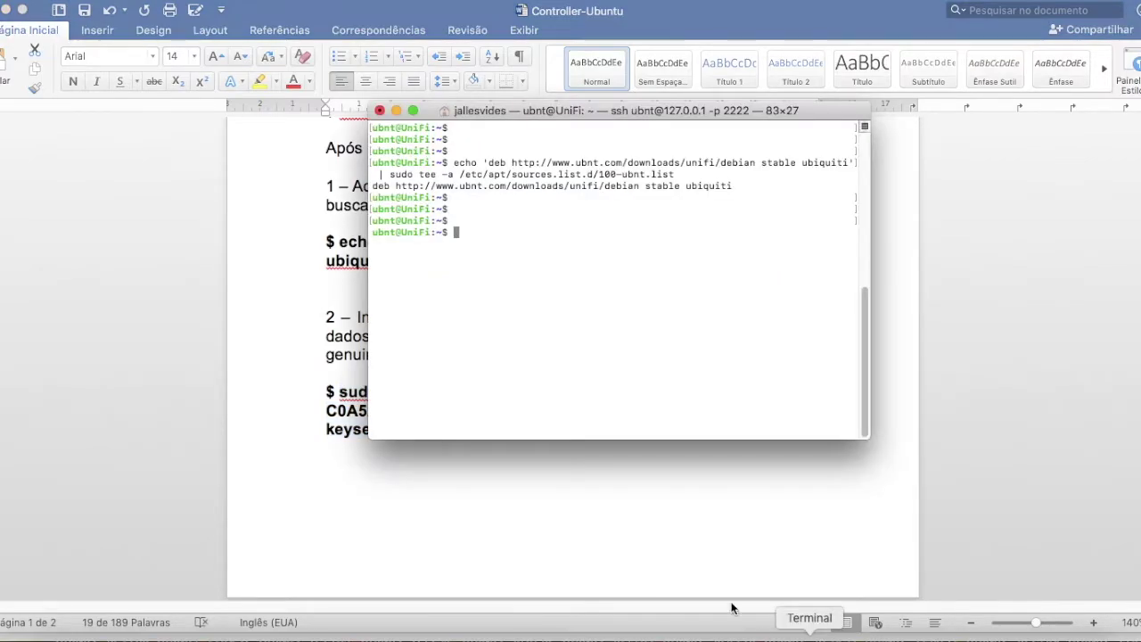
{"action": "right_click", "coordinate": [473, 233]}
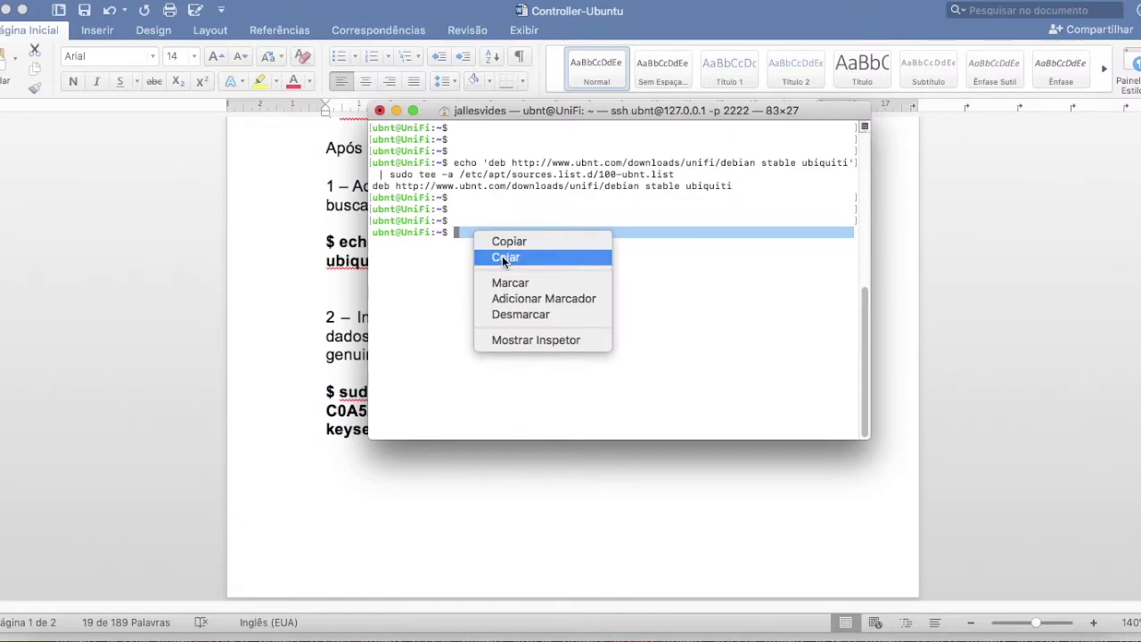
{"action": "left_click", "coordinate": [504, 258]}
{"action": "key", "text": "Return"}
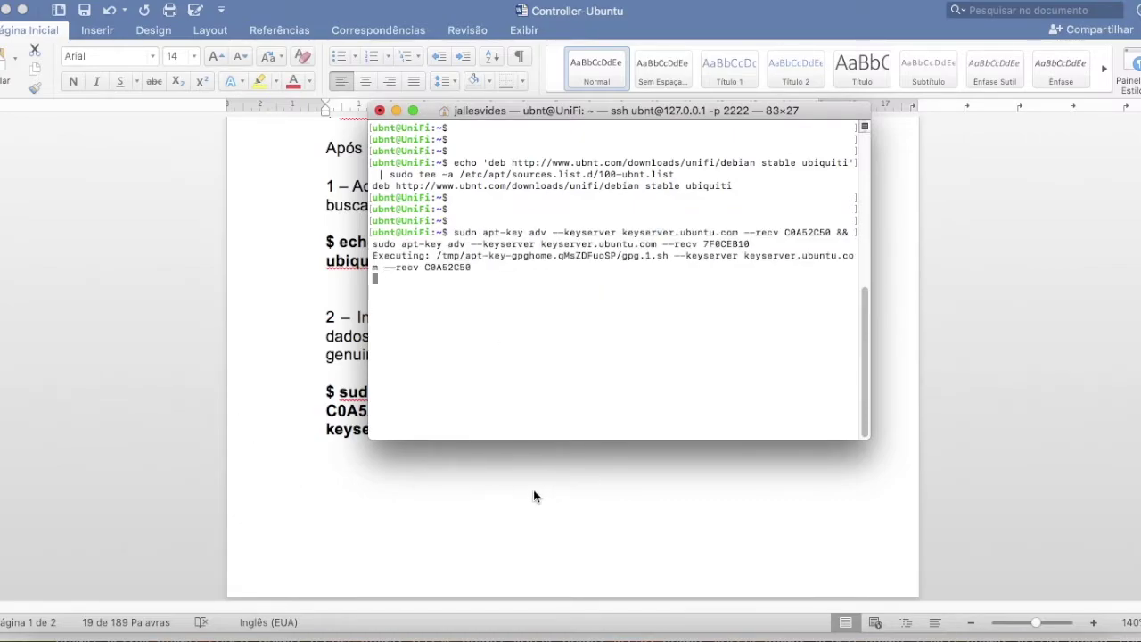
{"action": "left_click", "coordinate": [603, 497]}
- Scroll to step 3 in the guide and run 'sudo apt-get update' in Terminal
{"action": "scroll", "coordinate": [624, 482], "scroll_direction": "down", "scroll_amount": 6}
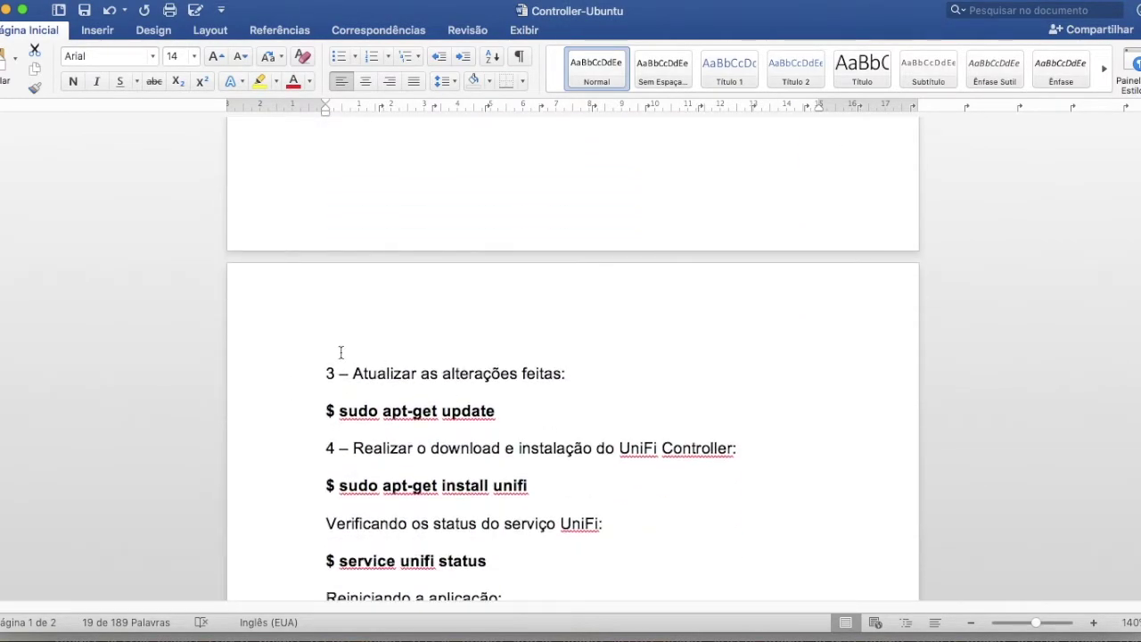
{"action": "scroll", "coordinate": [337, 373], "scroll_direction": "down", "scroll_amount": 1}
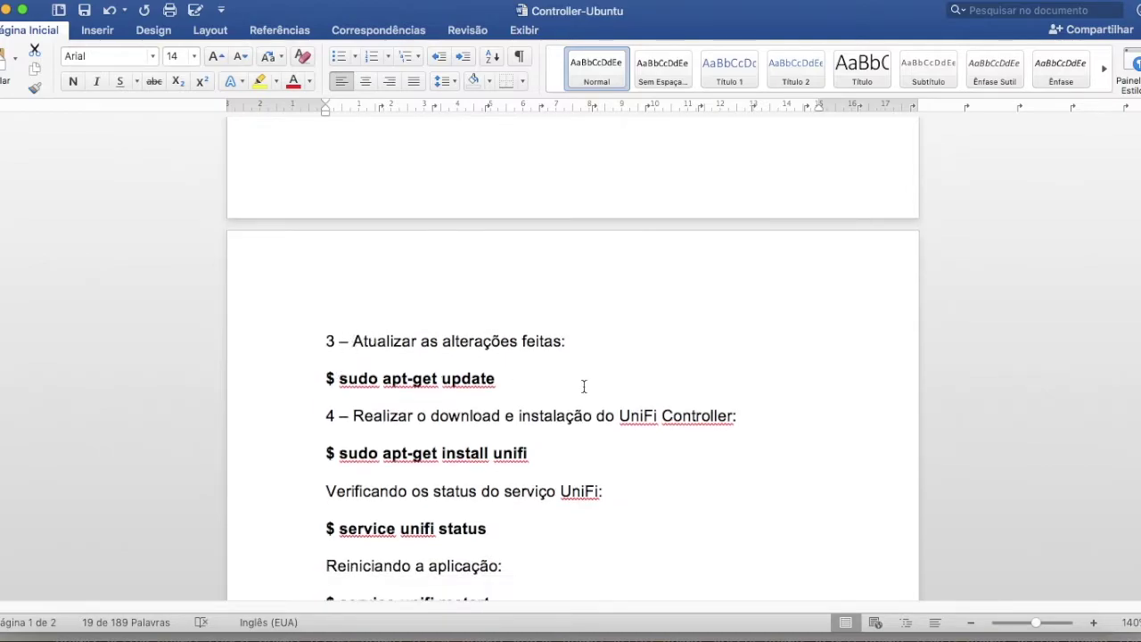
{"action": "scroll", "coordinate": [541, 316], "scroll_direction": "up", "scroll_amount": 2}
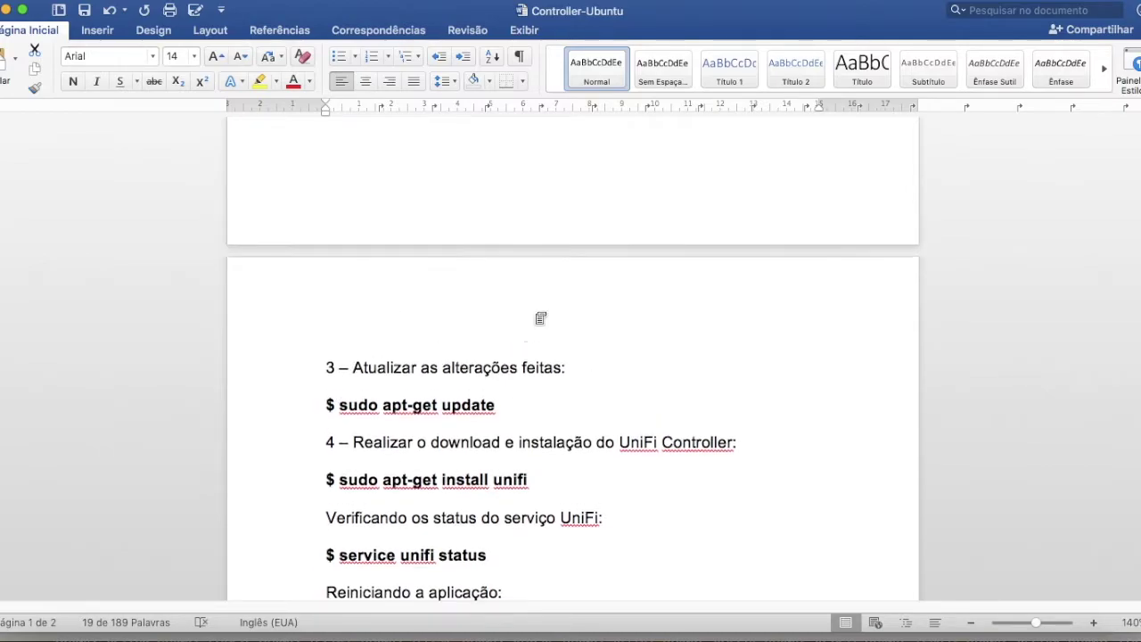
{"action": "scroll", "coordinate": [523, 315], "scroll_direction": "down", "scroll_amount": 3}
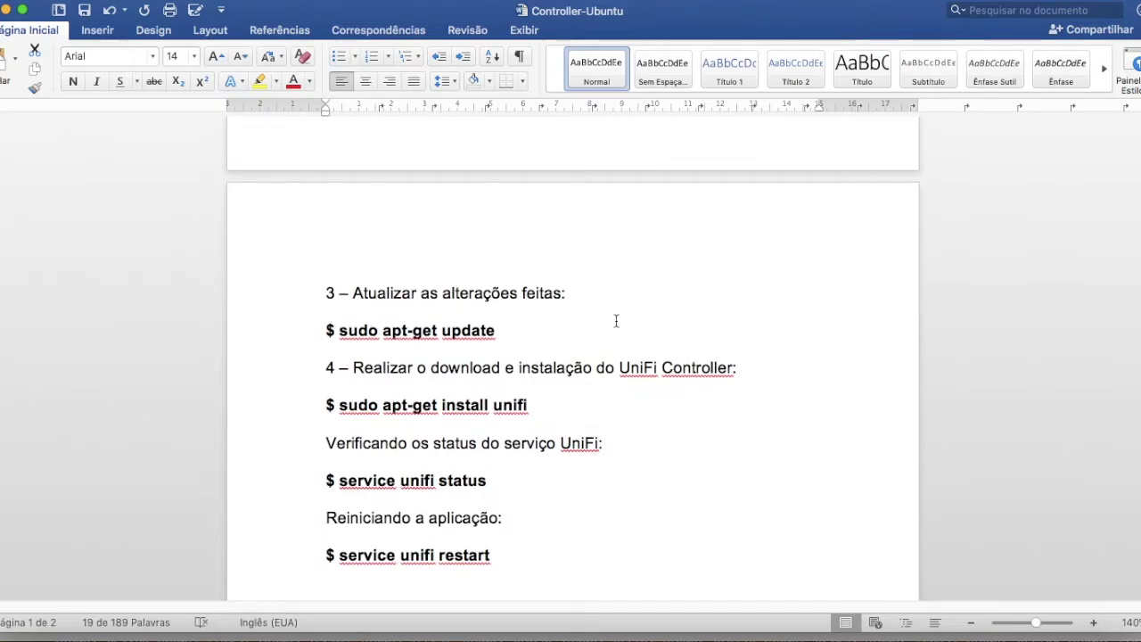
{"action": "left_click", "coordinate": [809, 634]}
{"action": "type", "text": "sudo apt"}
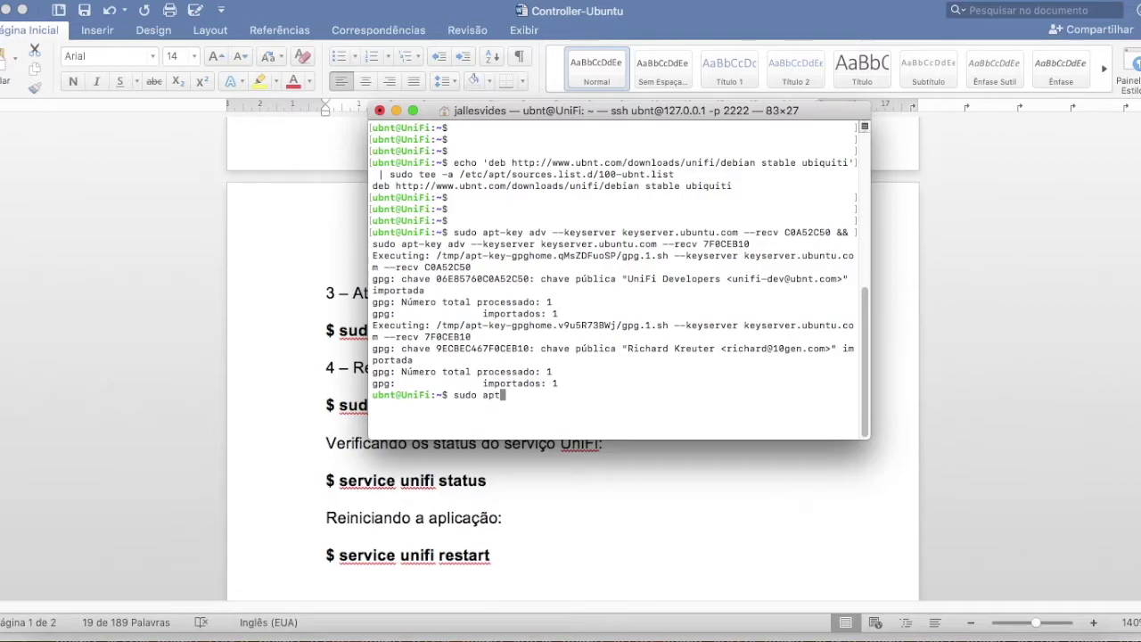
{"action": "type", "text": "-get update"}
{"action": "key", "text": "Return"}
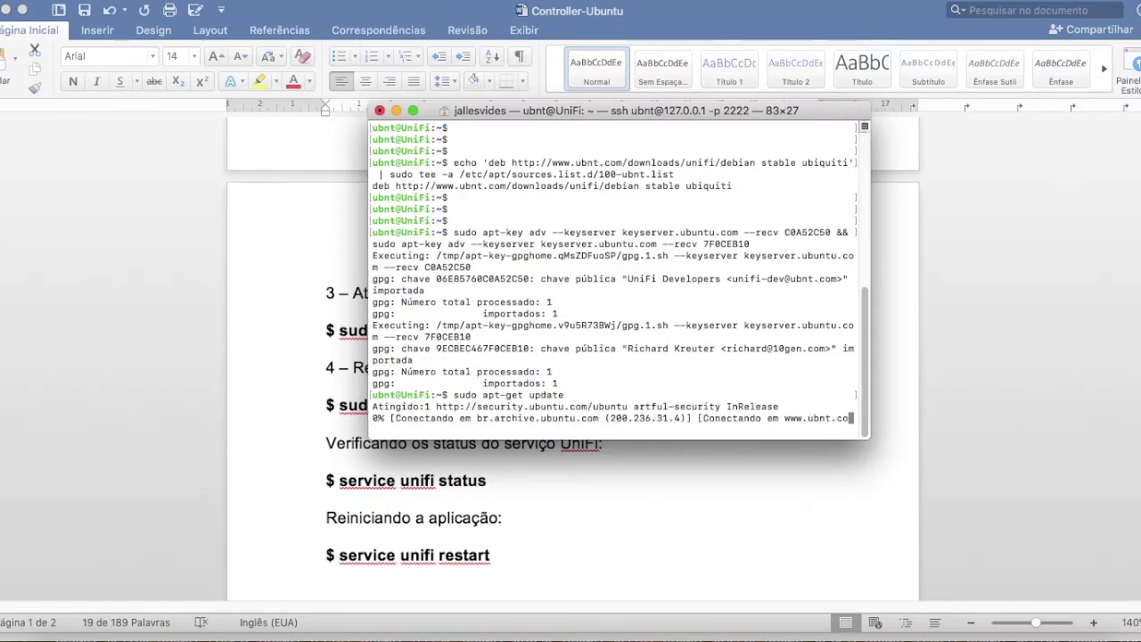
- Clear the apt-key highlight in the guide and follow the update until it reports Pronto
{"action": "left_click", "coordinate": [689, 503]}
{"action": "scroll", "coordinate": [606, 364], "scroll_direction": "up", "scroll_amount": 6}
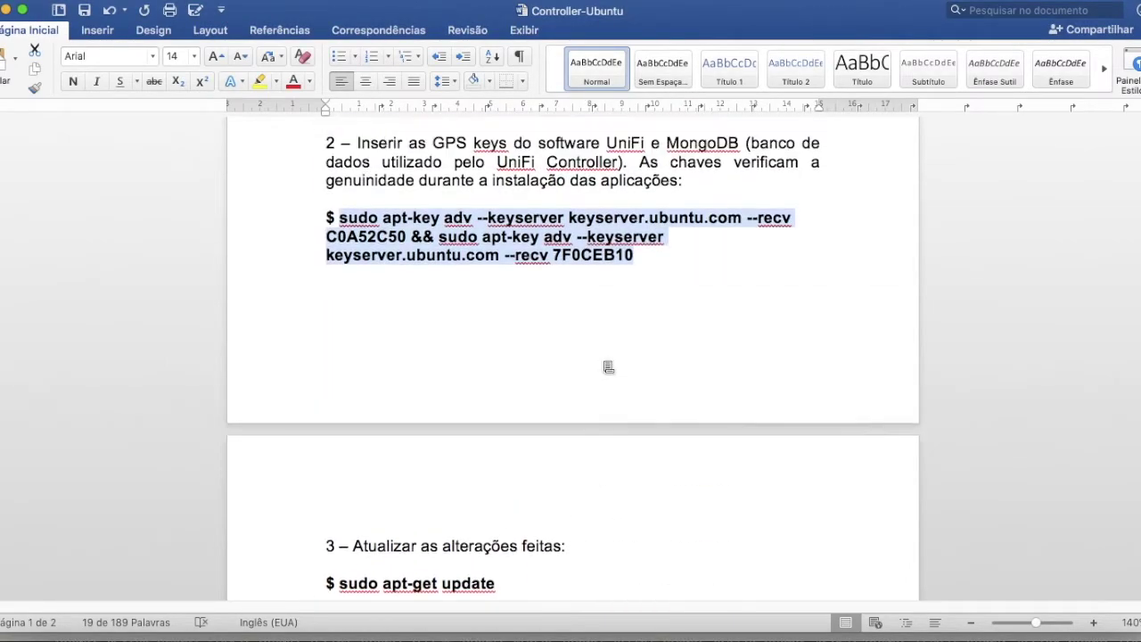
{"action": "left_click", "coordinate": [692, 351]}
{"action": "scroll", "coordinate": [724, 309], "scroll_direction": "up", "scroll_amount": 5}
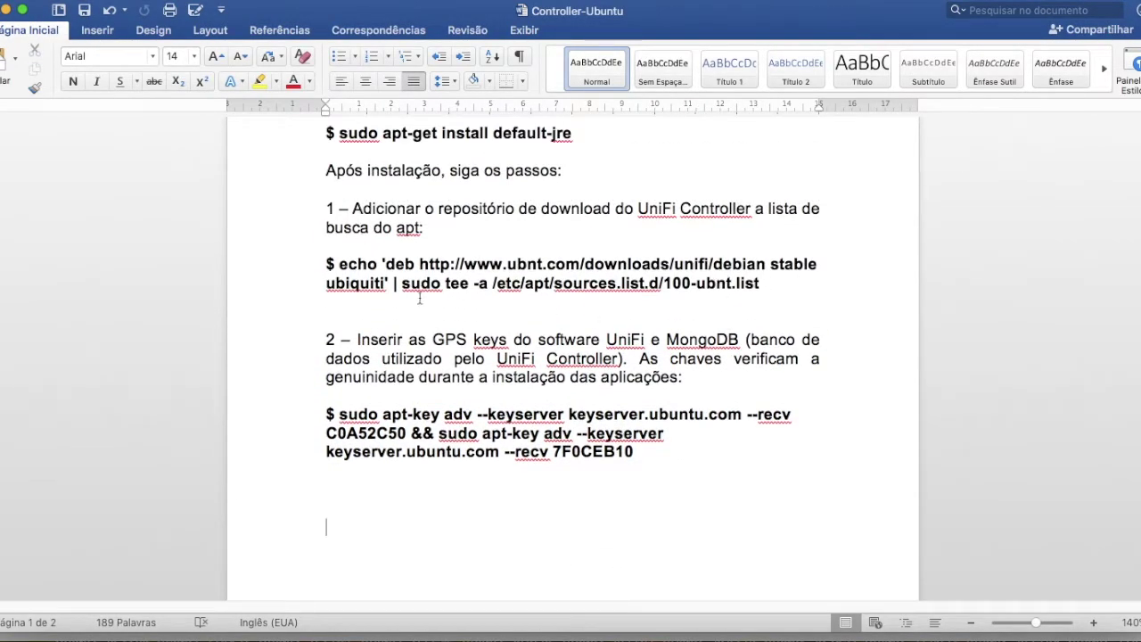
{"action": "scroll", "coordinate": [326, 528], "scroll_direction": "down", "scroll_amount": 5}
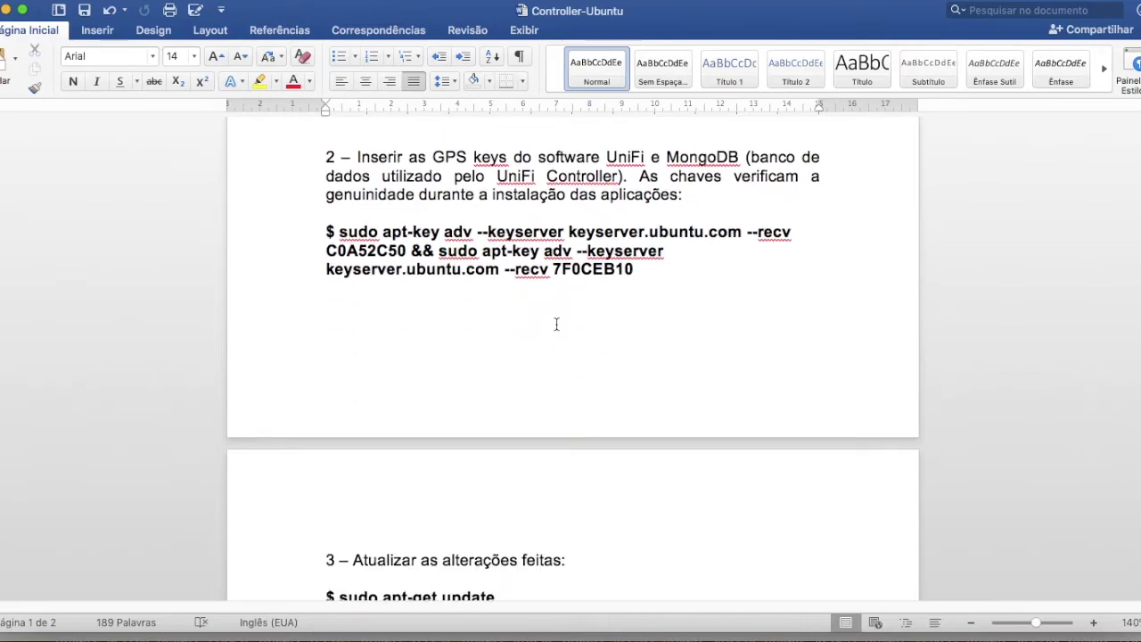
{"action": "left_click", "coordinate": [809, 635]}
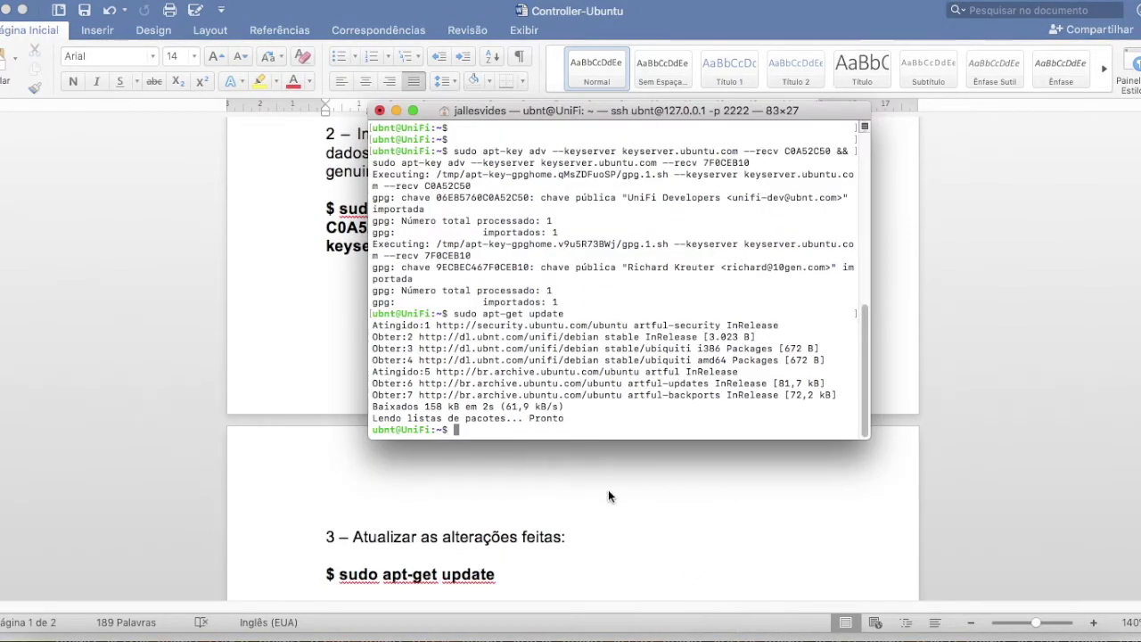
{"action": "left_click", "coordinate": [297, 434]}
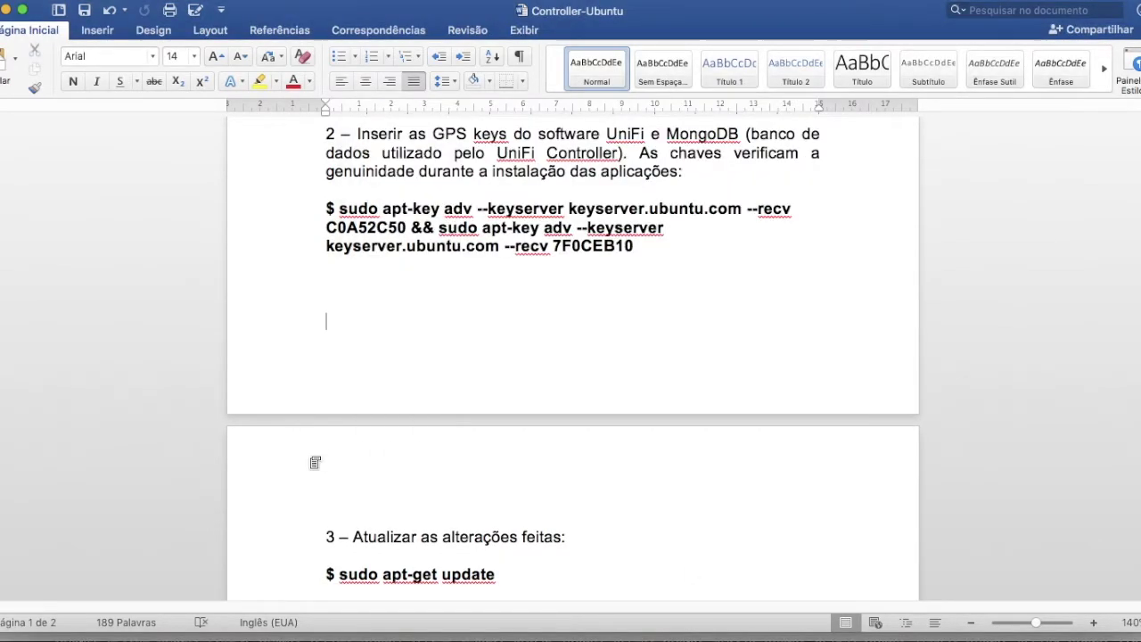
{"action": "scroll", "coordinate": [553, 419], "scroll_direction": "down", "scroll_amount": 5}
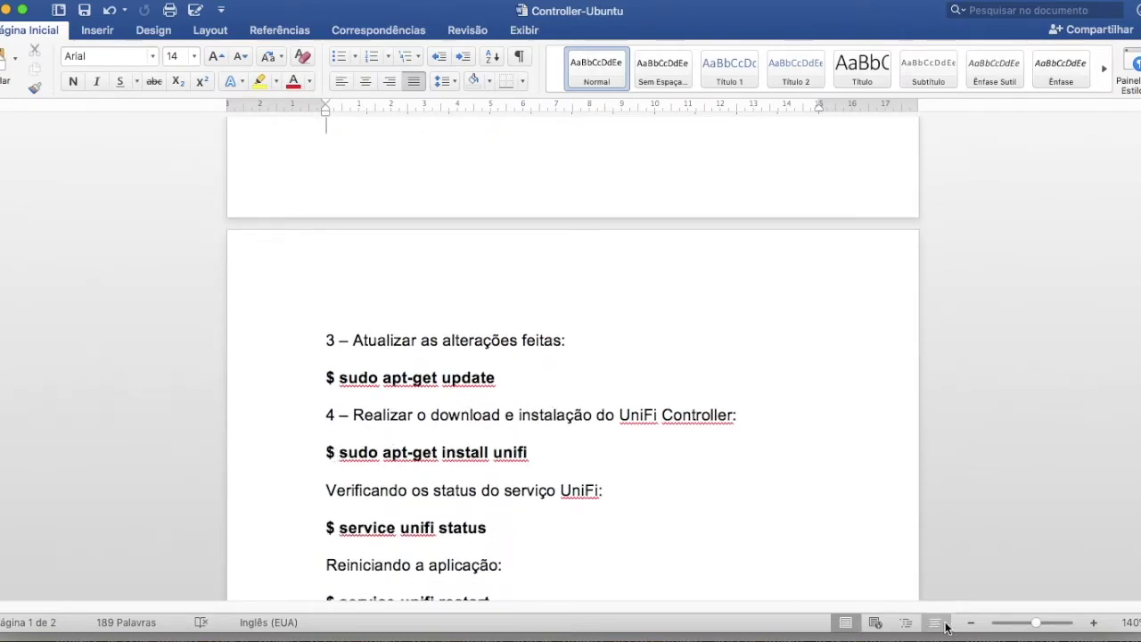
{"action": "left_click", "coordinate": [815, 633]}
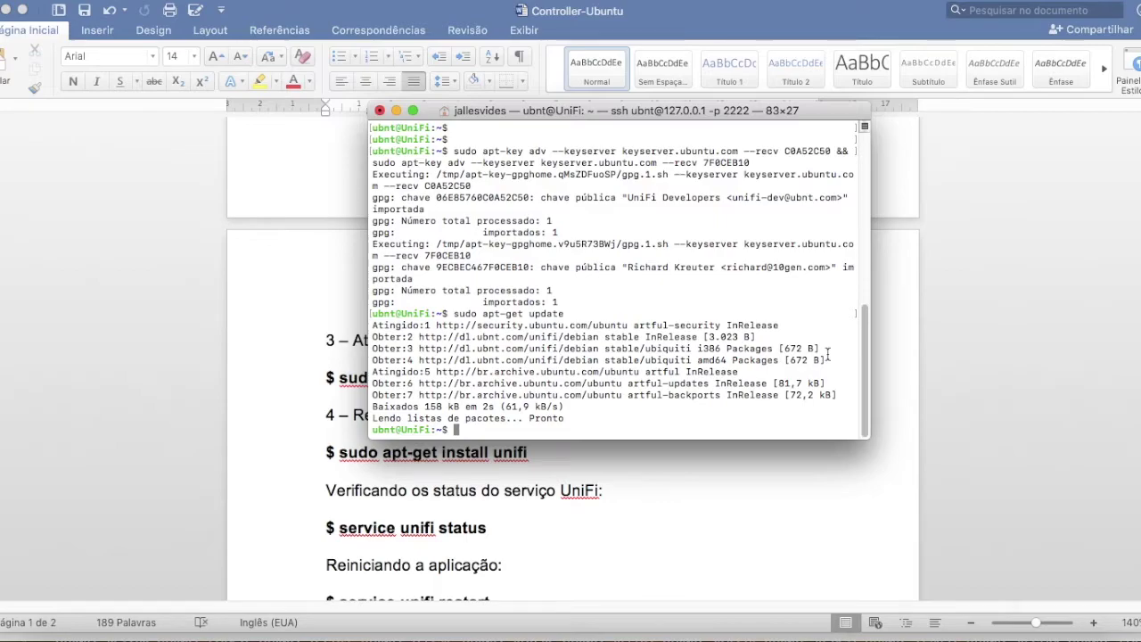
- Run 'sudo apt-get install unifi' and answer s so unifi and mongodb-clients download
{"action": "type", "text": "sudo apt-get install unifi"}
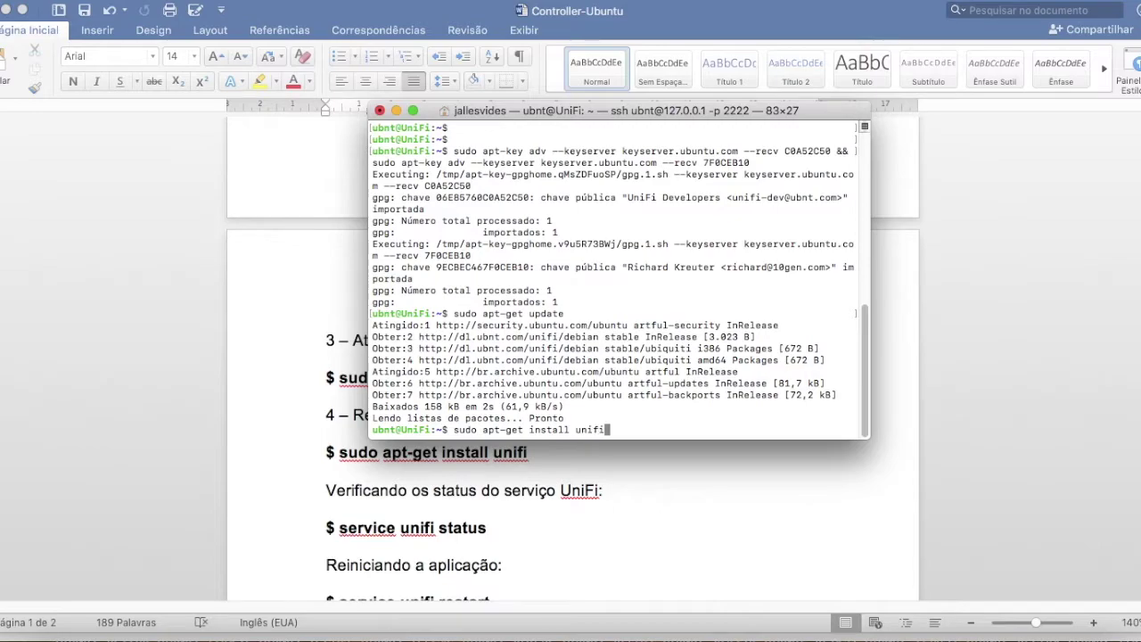
{"action": "key", "text": "Return"}
{"action": "type", "text": "s"}
{"action": "key", "text": "Return"}
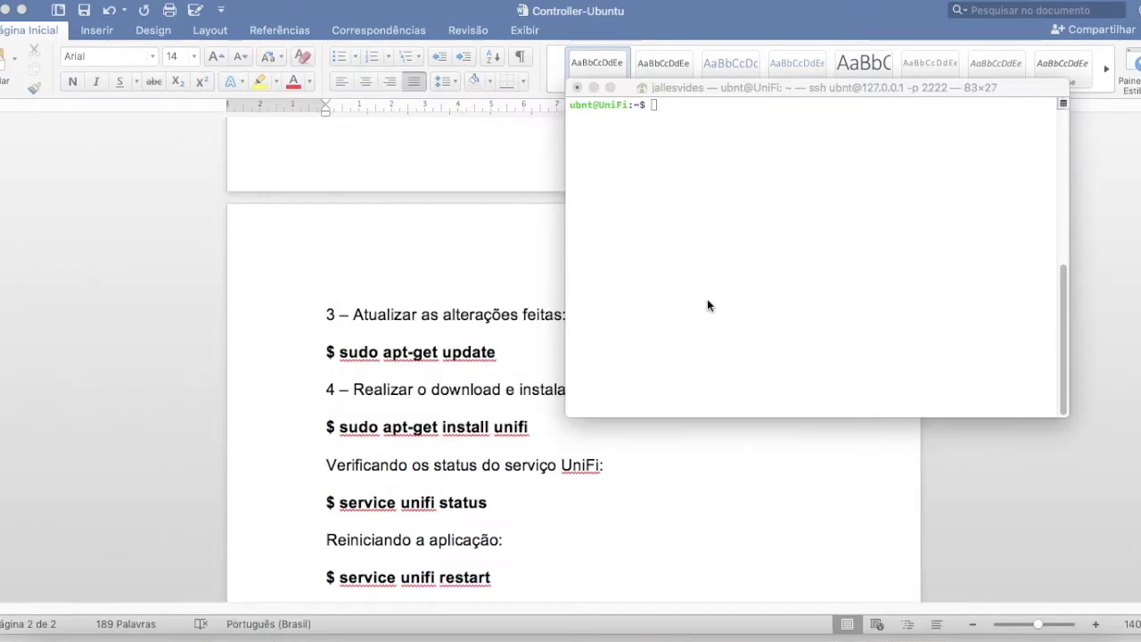
{"action": "left_click", "coordinate": [706, 298]}
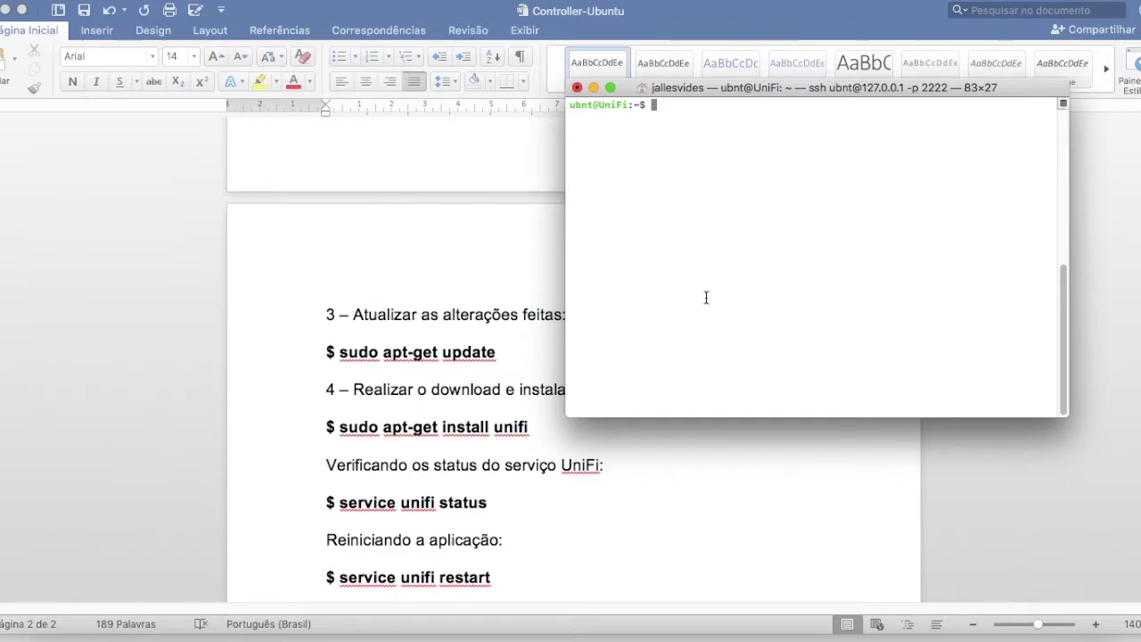
{"action": "left_click_drag", "start_coordinate": [752, 85], "coordinate": [731, 81]}
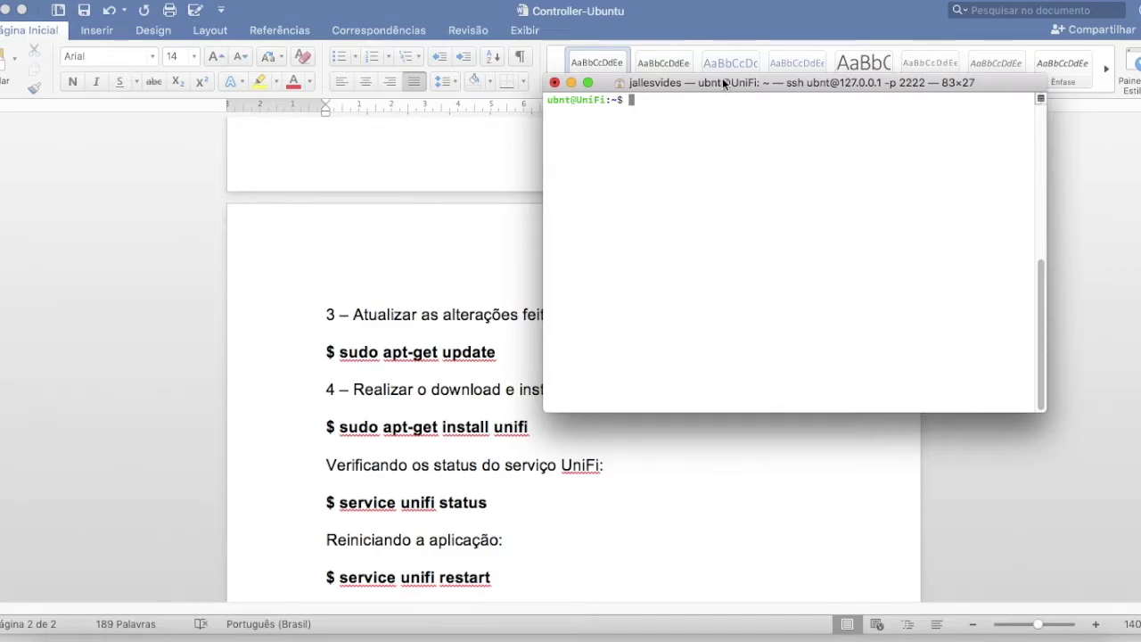
{"action": "left_click_drag", "start_coordinate": [724, 83], "coordinate": [739, 102]}
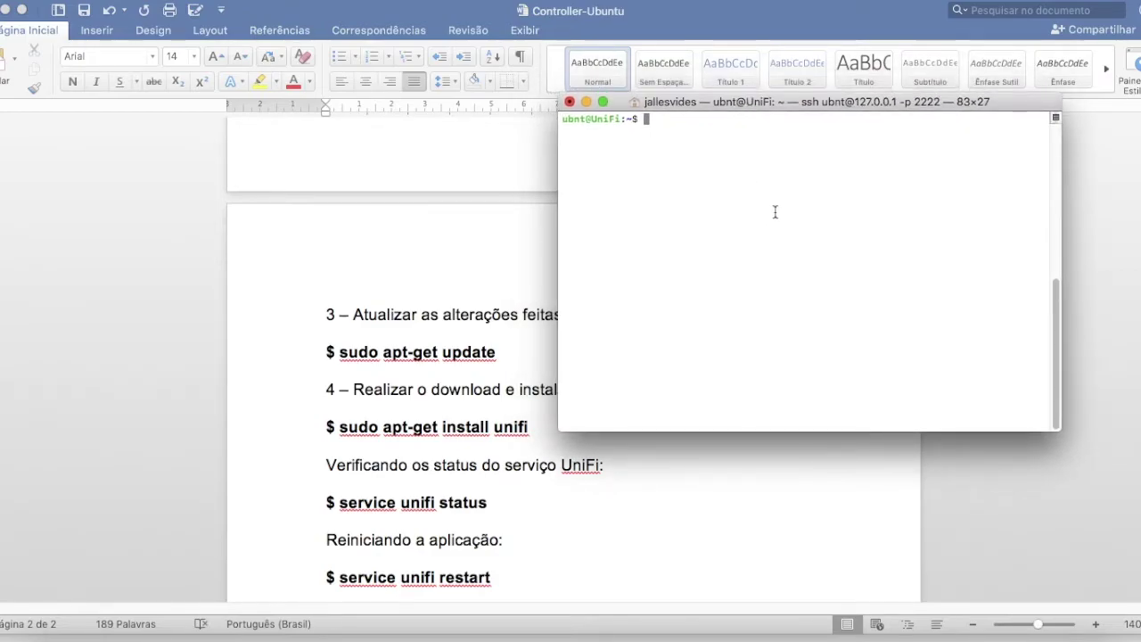
- Run 'service unifi status' to confirm unifi.service is loaded, enabled and active (running)
{"action": "type", "text": "service unifi"}
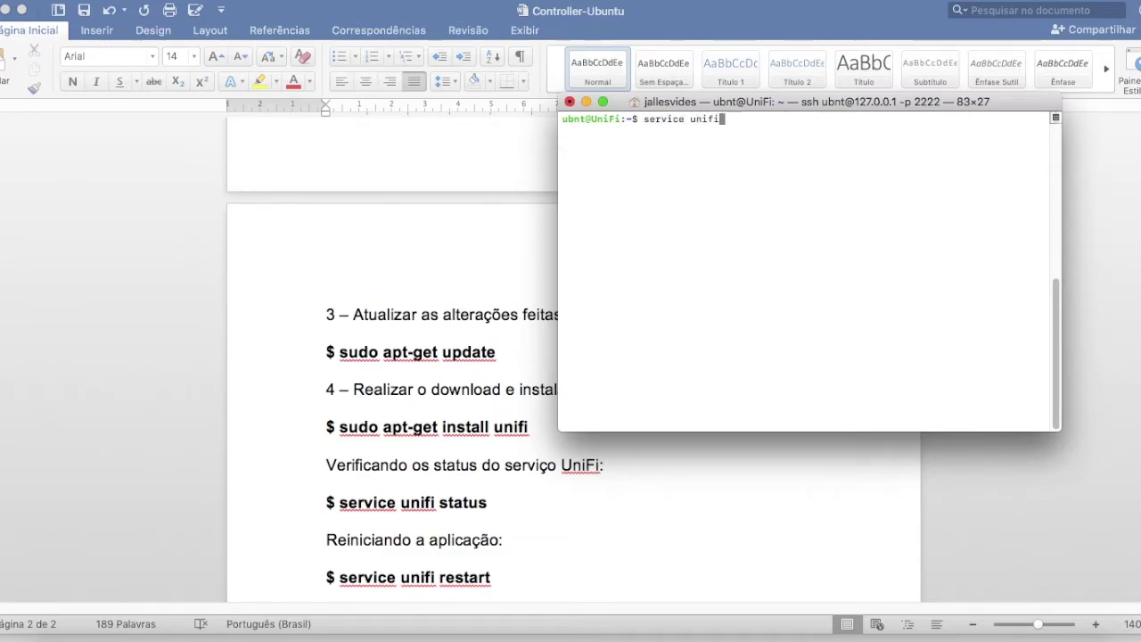
{"action": "type", "text": " status"}
{"action": "key", "text": "Return"}
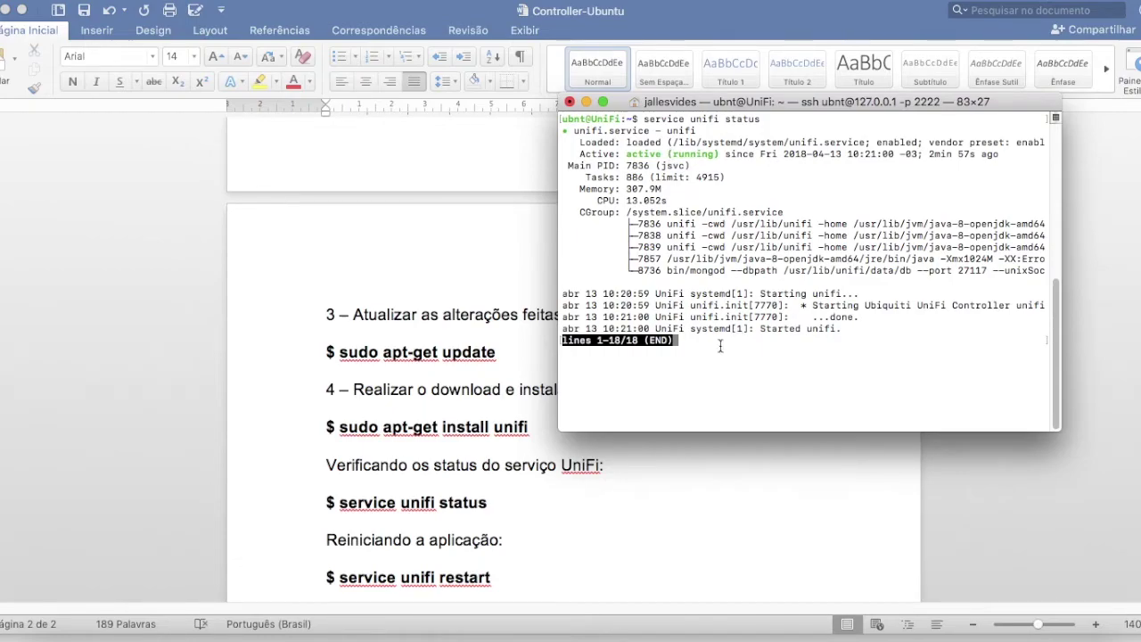
{"action": "key", "text": "q"}
{"action": "key", "text": "Return"}
{"action": "key", "text": "Return"}
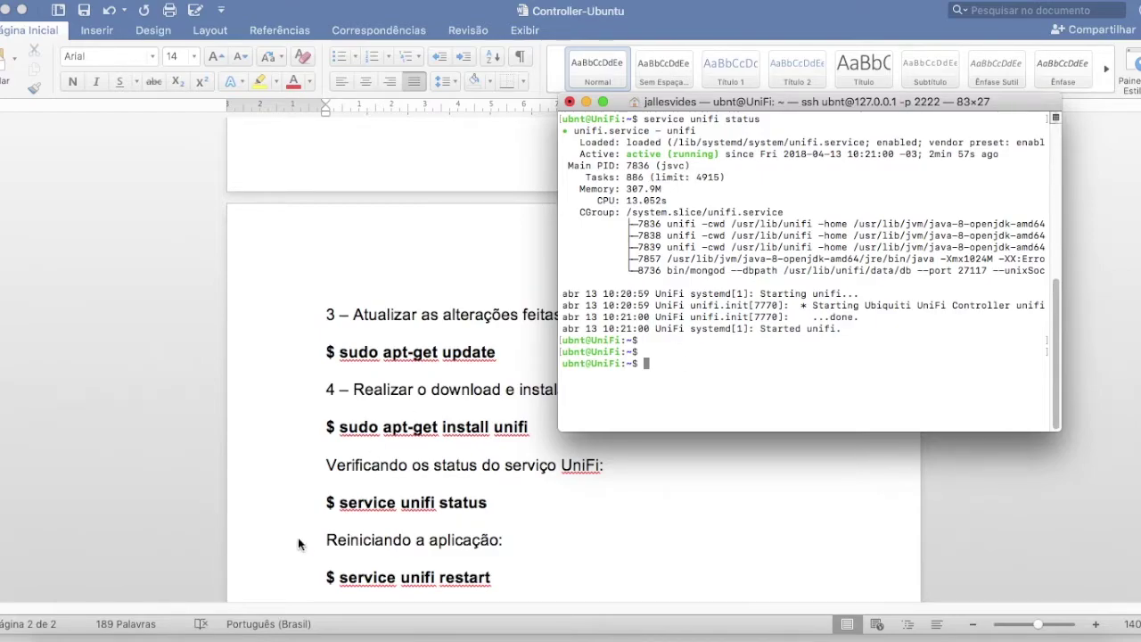
{"action": "left_click", "coordinate": [718, 635]}
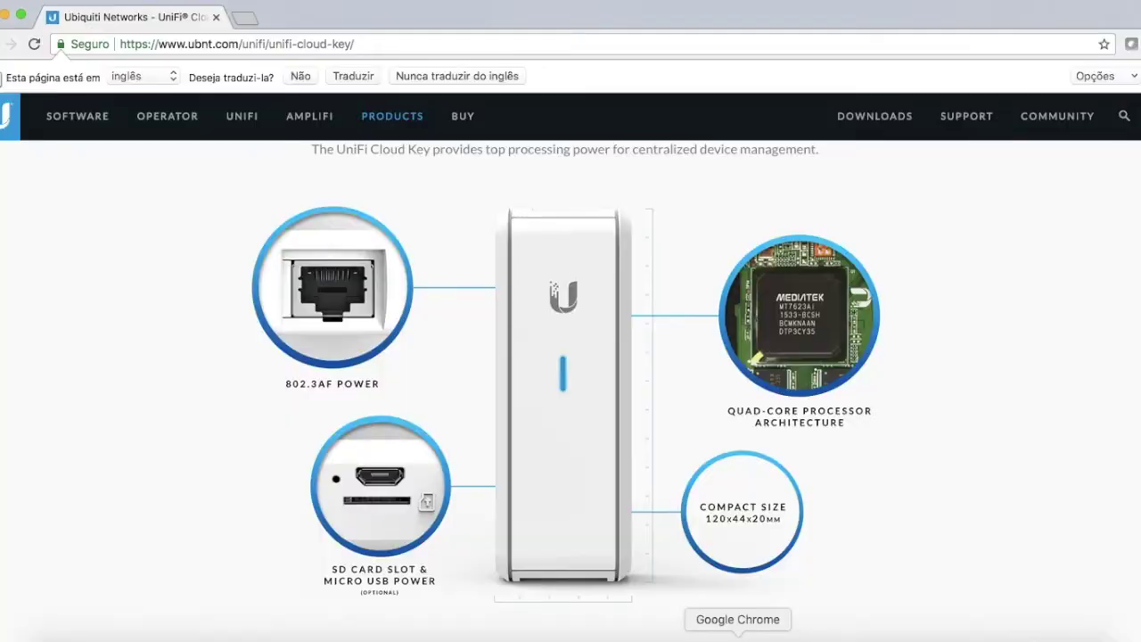
{"action": "left_click", "coordinate": [245, 18]}
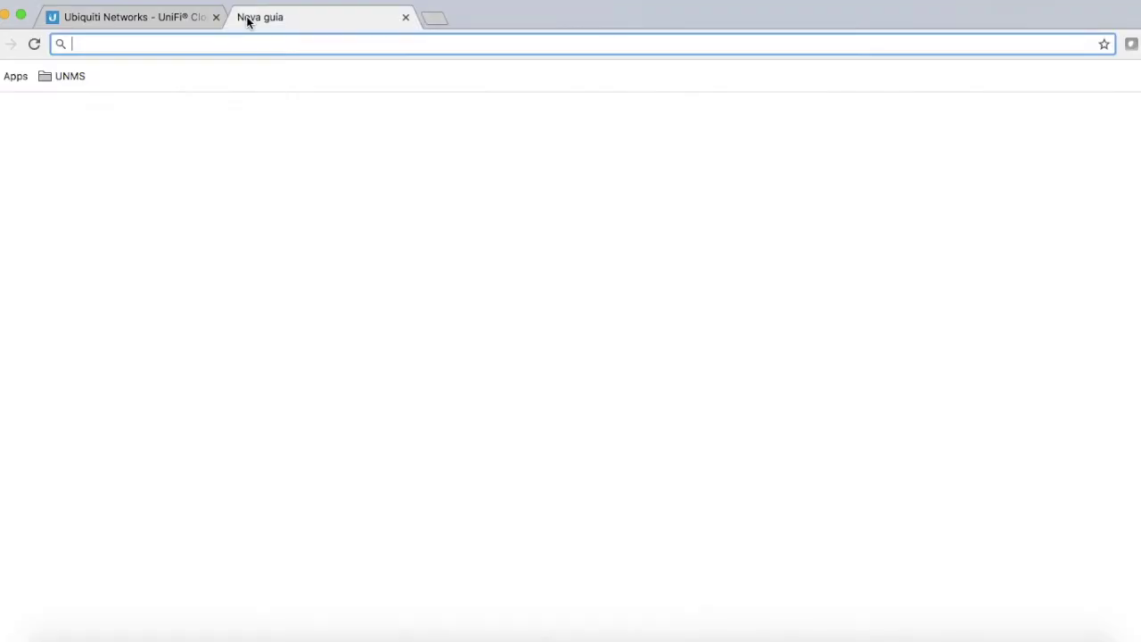
{"action": "type", "text": "h"}
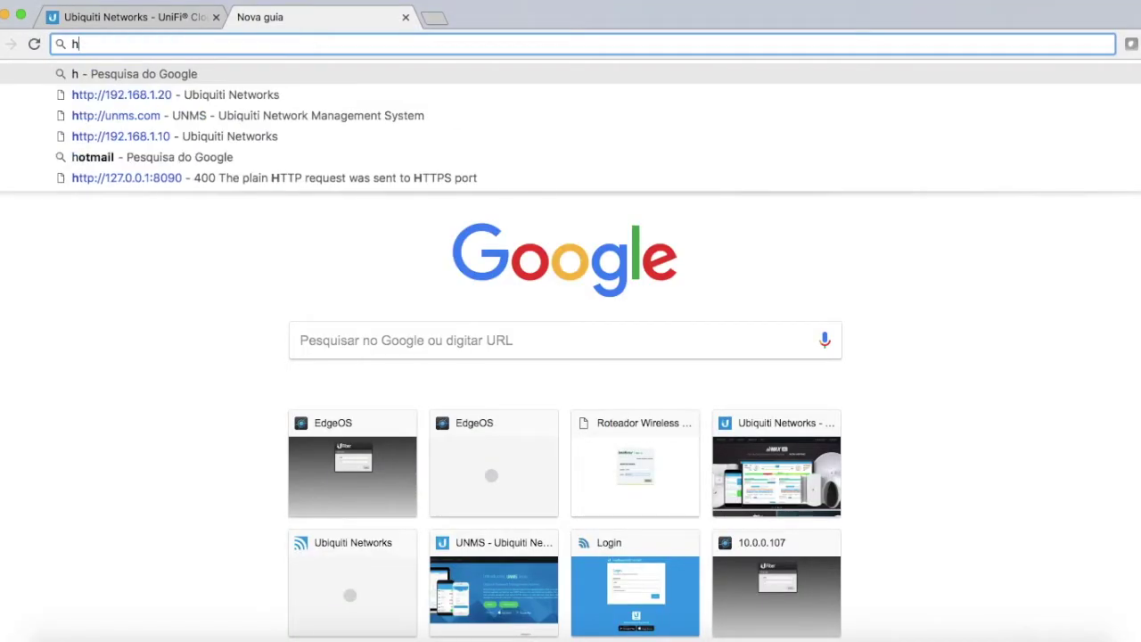
{"action": "type", "text": "ttps://local"}
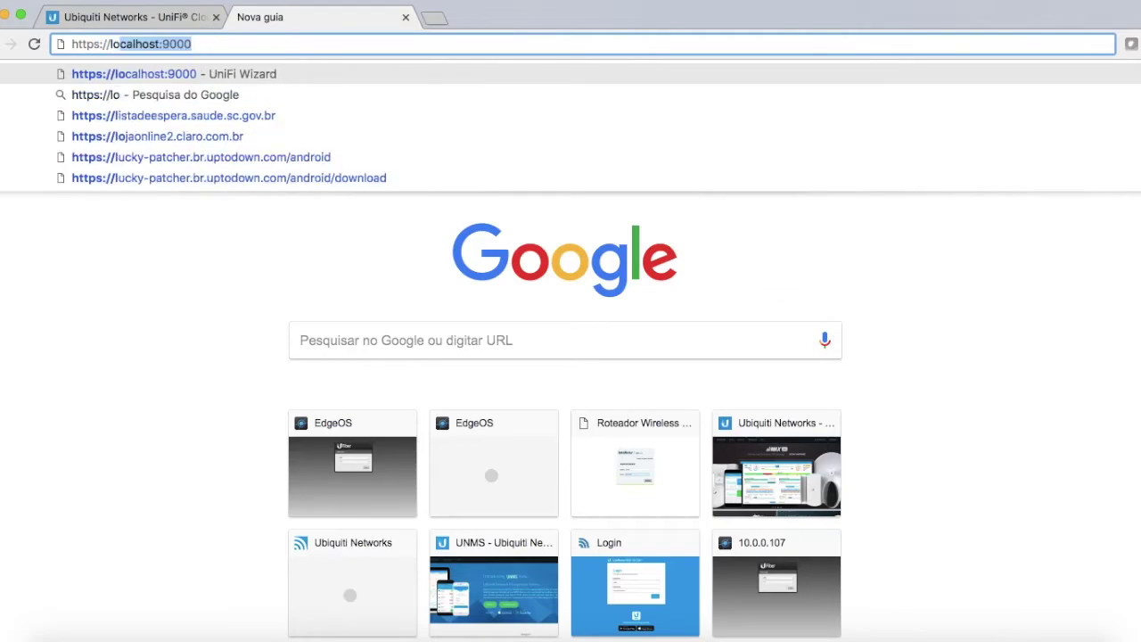
{"action": "key", "text": "Right"}
{"action": "key", "text": "BackSpace"}
{"action": "key", "text": "BackSpace"}
{"action": "key", "text": "BackSpace"}
{"action": "key", "text": "BackSpace"}
{"action": "key", "text": "BackSpace"}
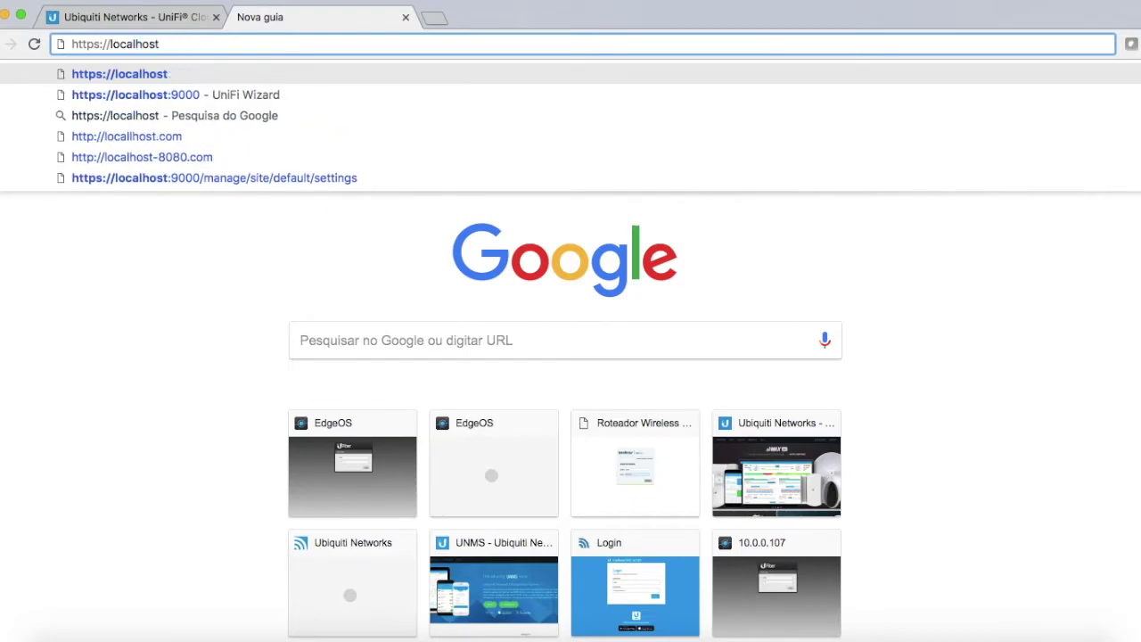
{"action": "type", "text": ":"}
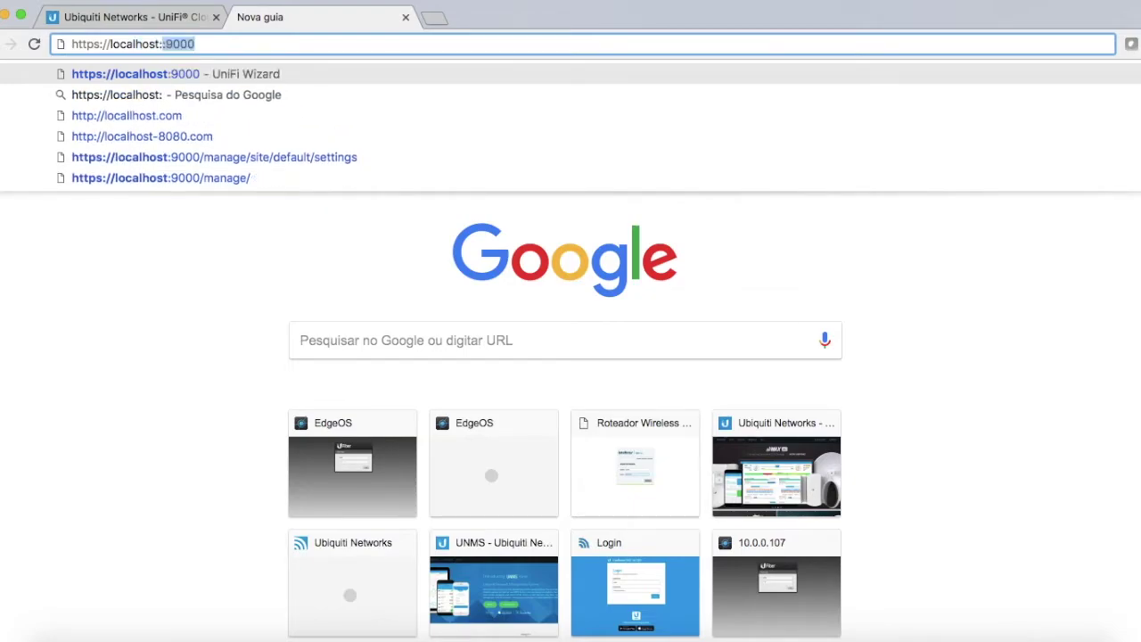
{"action": "type", "text": "9000"}
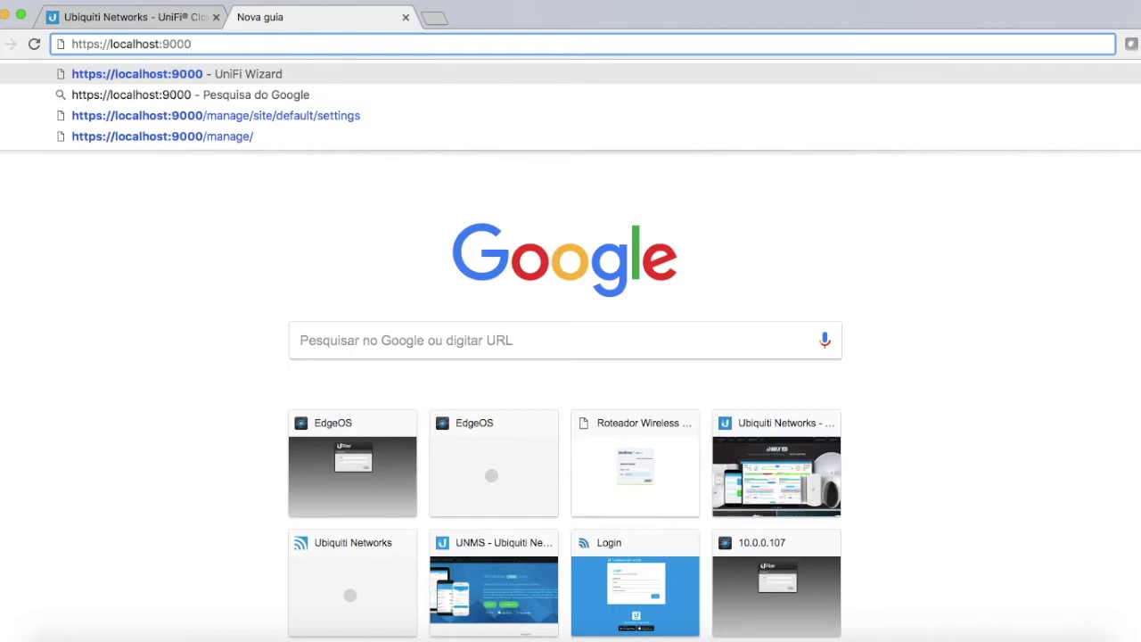
{"action": "key", "text": "Return"}
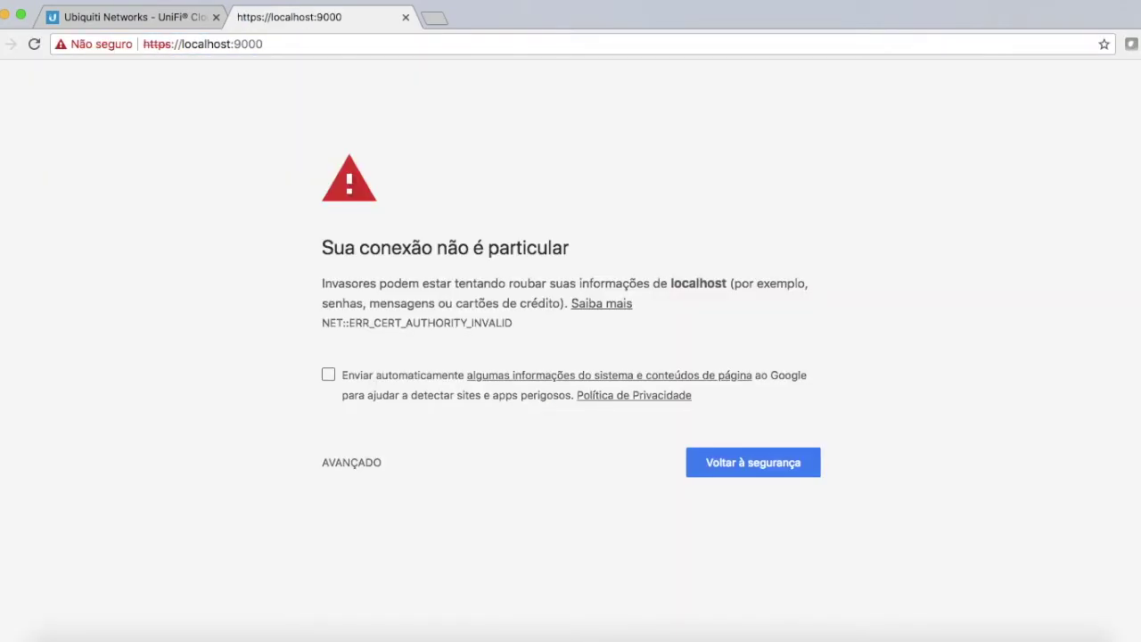
{"action": "left_click", "coordinate": [357, 467]}
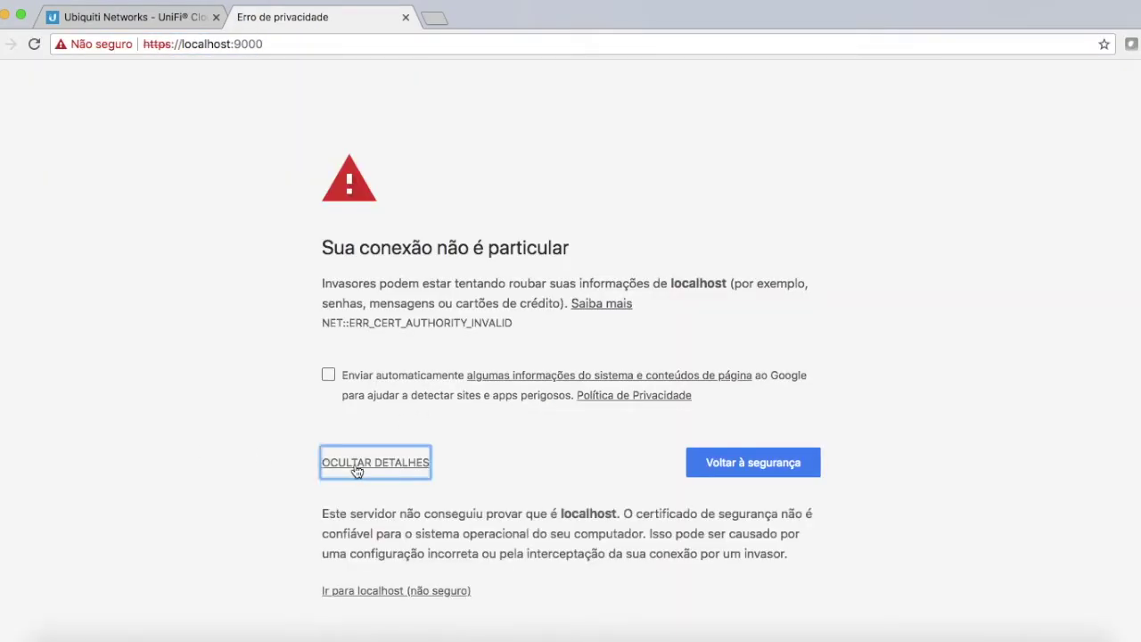
{"action": "left_click", "coordinate": [393, 591]}
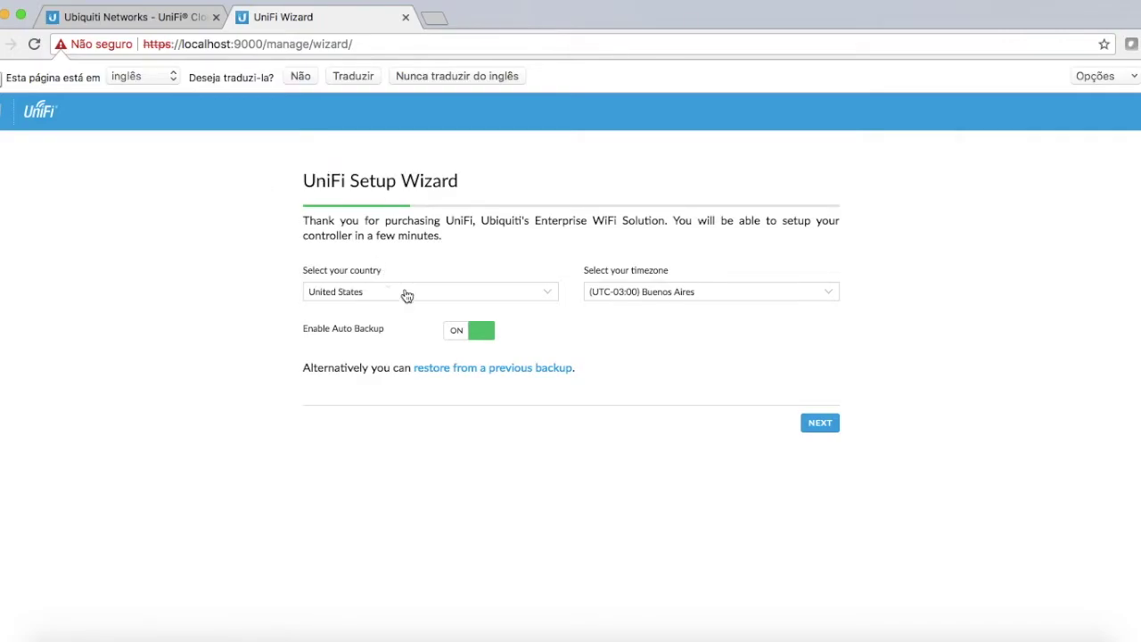
- Choose Brazil with the Brasilia, Sao Paulo timezone, disable Auto Backup, and advance past device configuration
{"action": "left_click", "coordinate": [427, 292]}
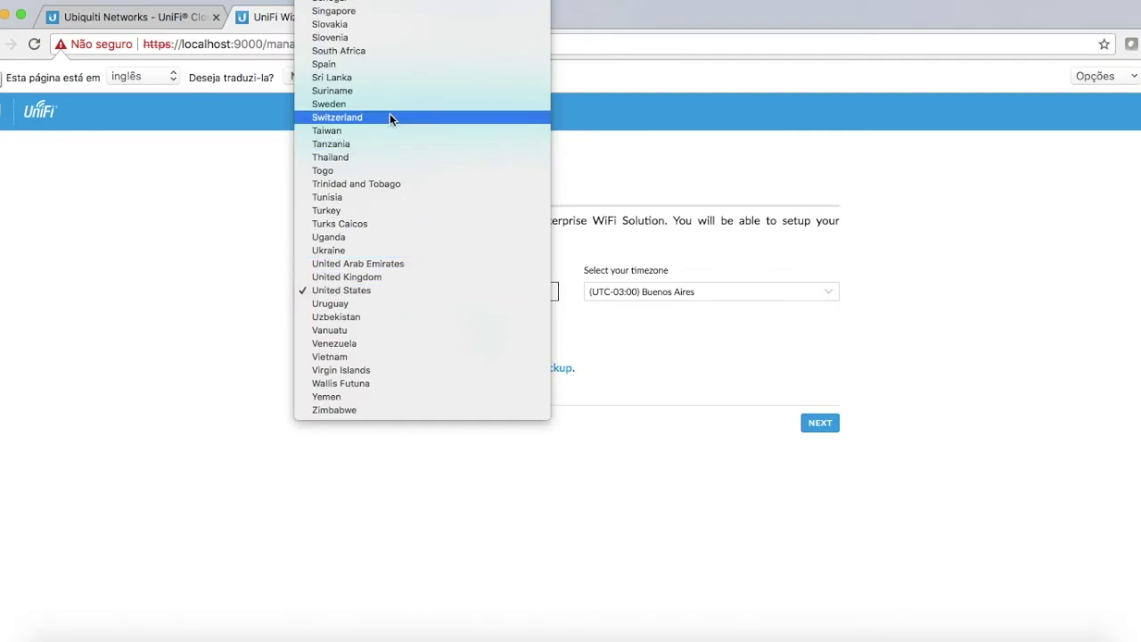
{"action": "key", "text": "b"}
{"action": "left_click", "coordinate": [377, 152]}
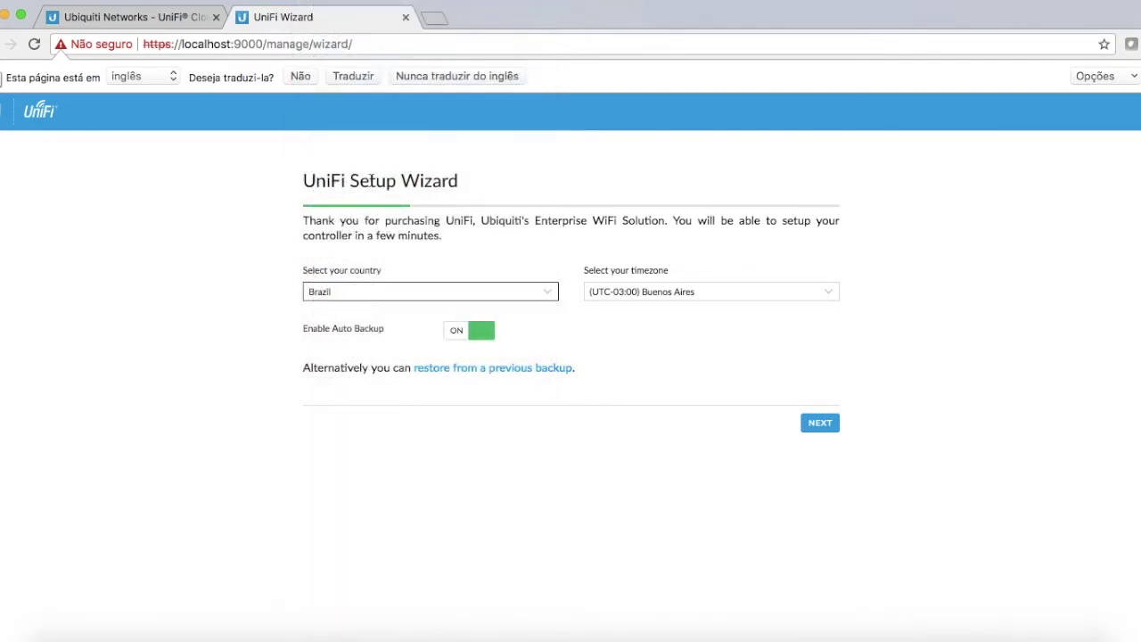
{"action": "left_click", "coordinate": [665, 295]}
{"action": "left_click", "coordinate": [668, 278]}
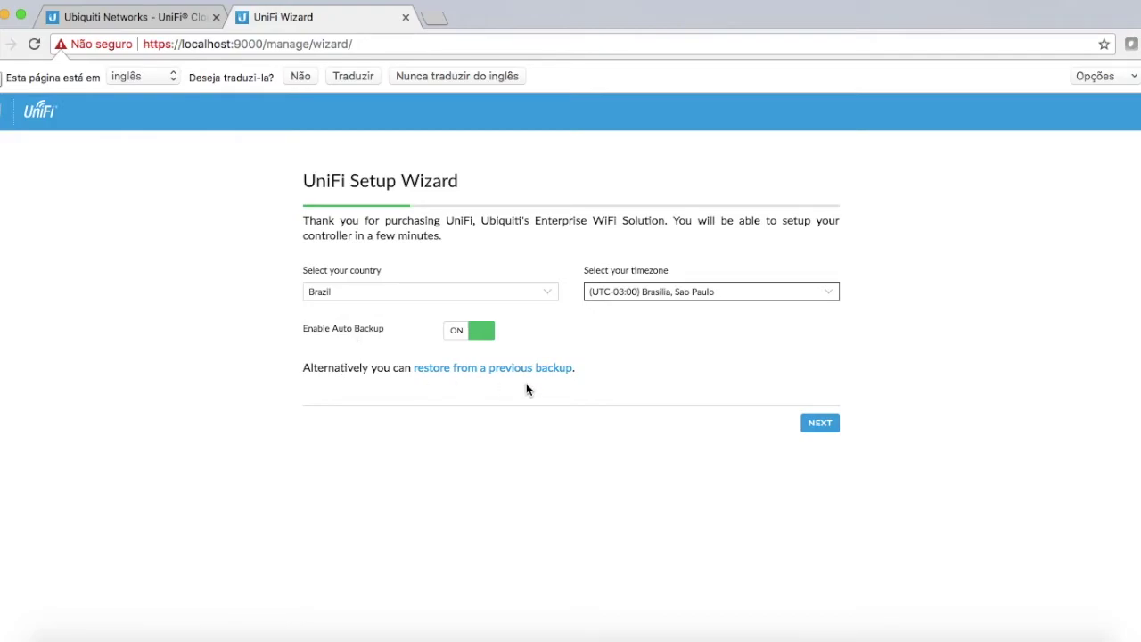
{"action": "left_click", "coordinate": [456, 333]}
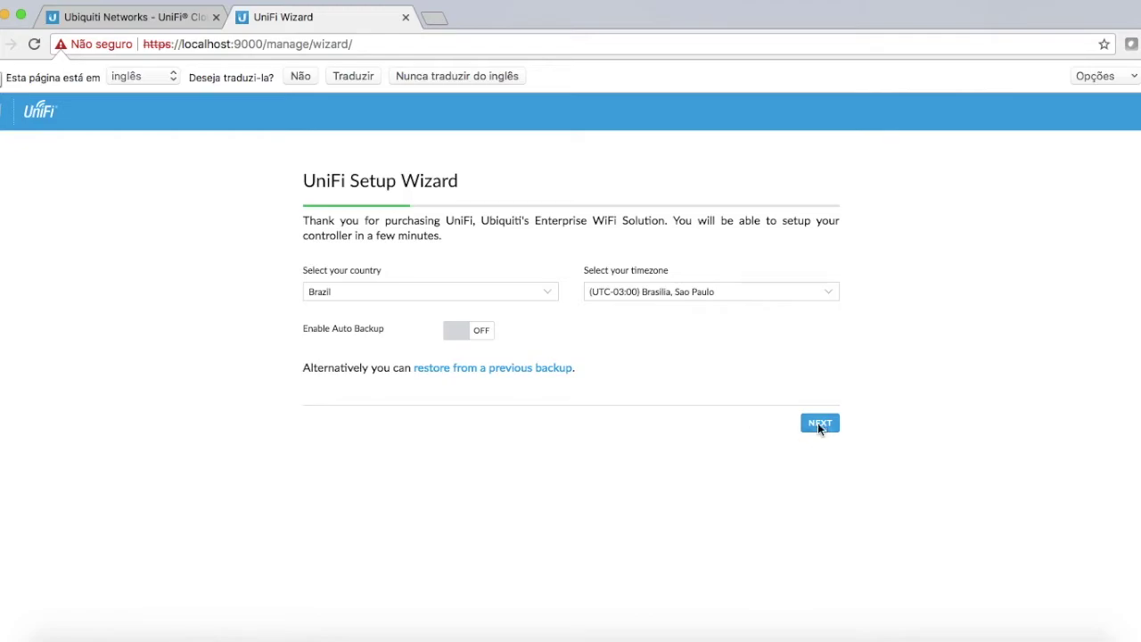
{"action": "left_click", "coordinate": [818, 424]}
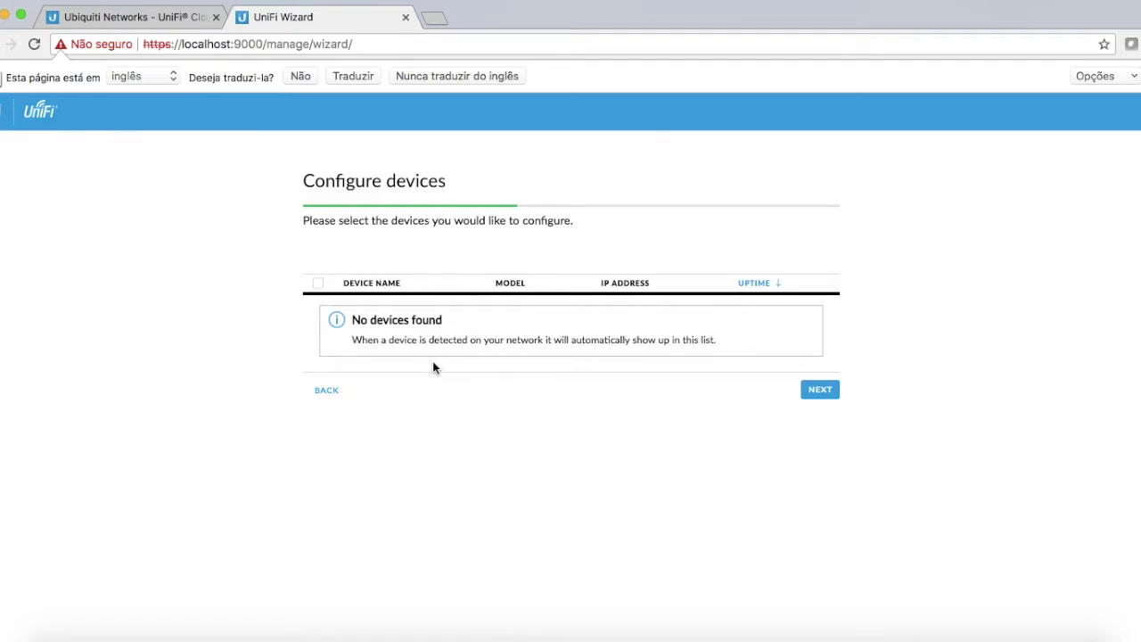
{"action": "left_click", "coordinate": [818, 391]}
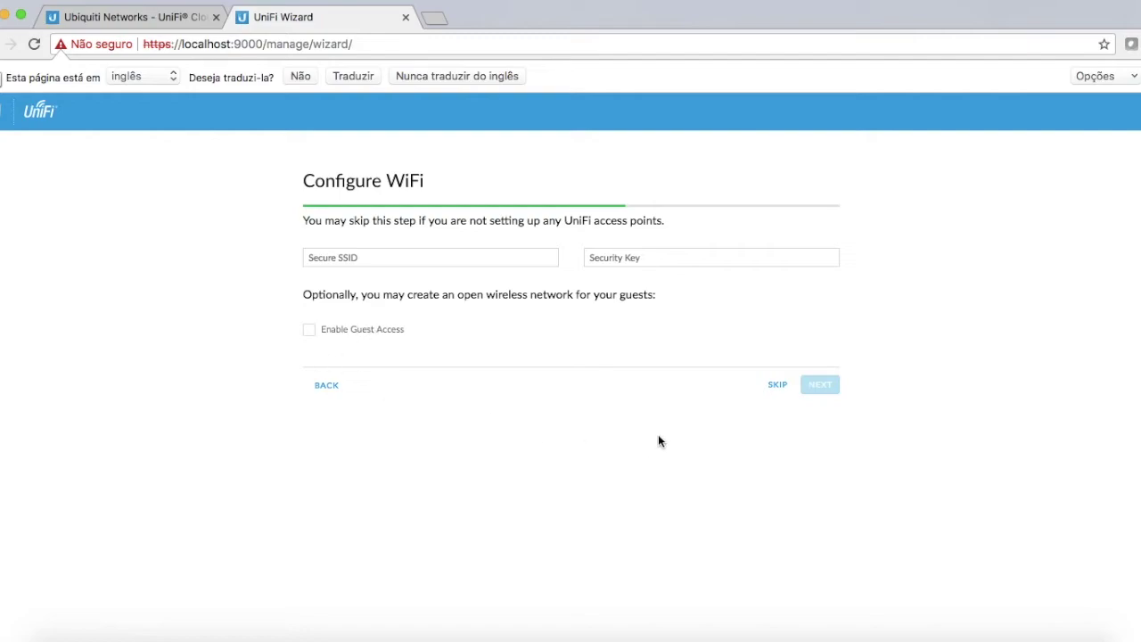
- Skip WiFi setup and enter the administrator's name, e-mail and password, confirming the password
{"action": "left_click", "coordinate": [777, 384]}
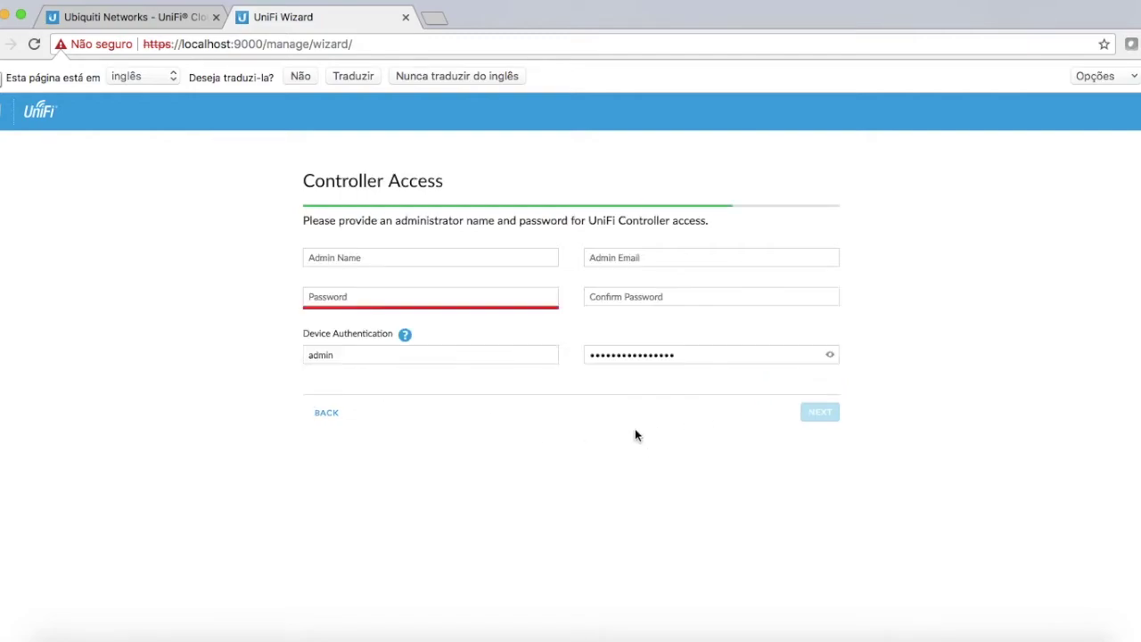
{"action": "left_click", "coordinate": [412, 254]}
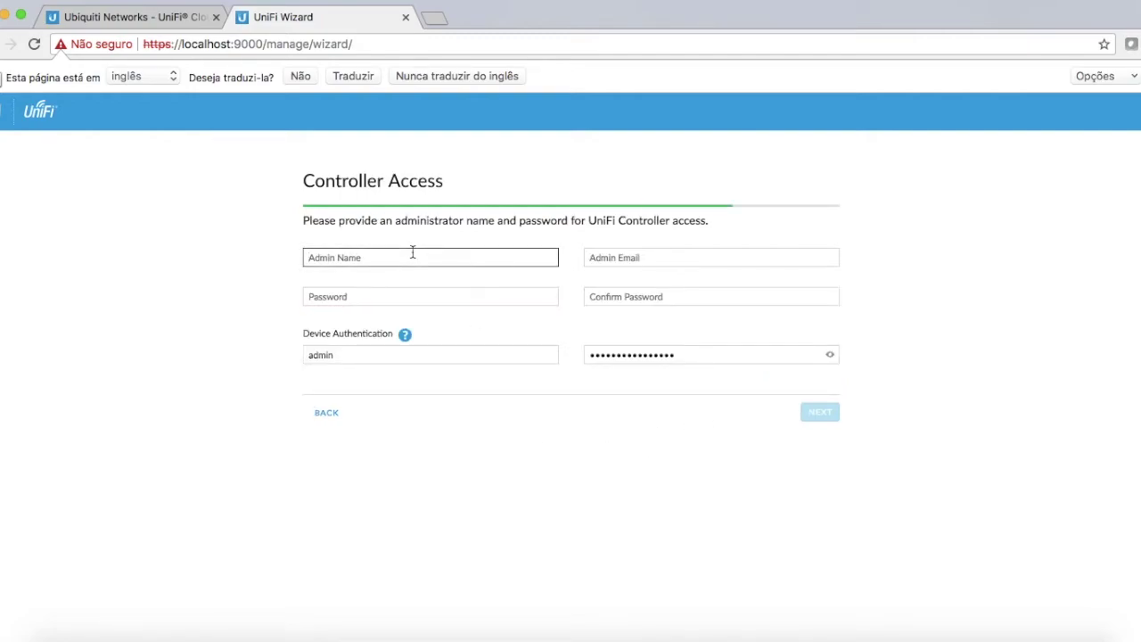
{"action": "type", "text": "jalles"}
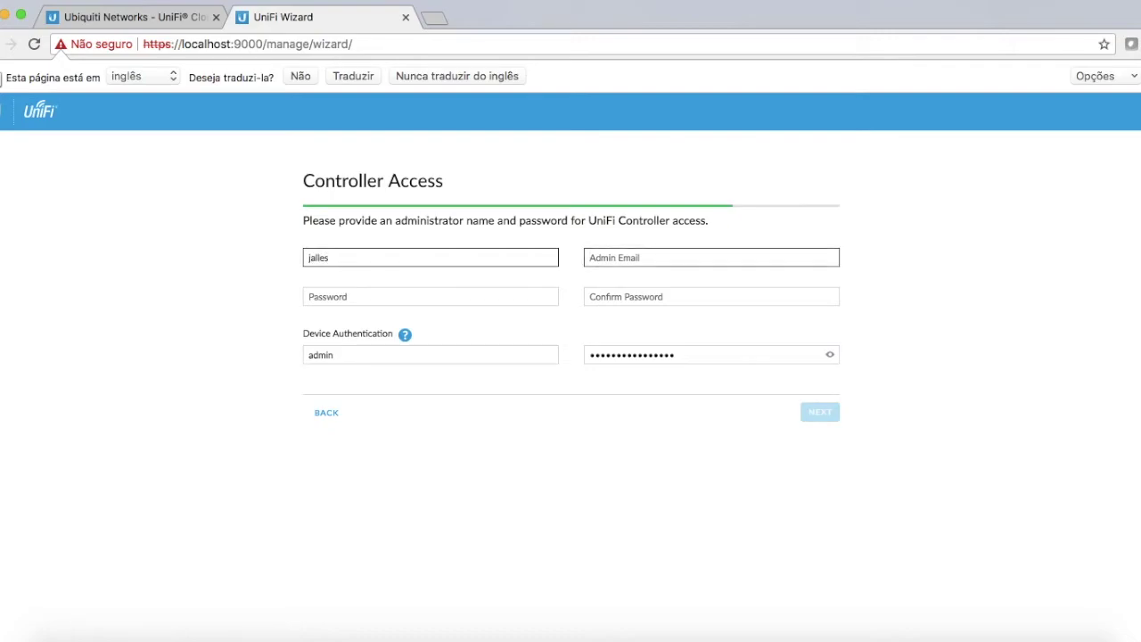
{"action": "left_click", "coordinate": [440, 289]}
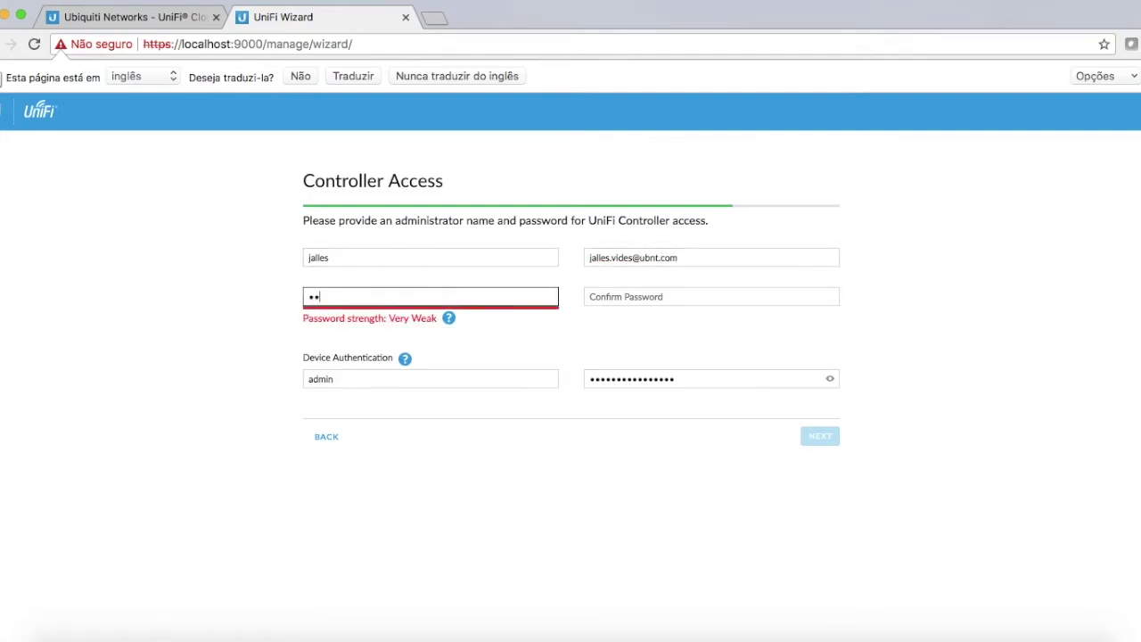
{"action": "key", "text": "Tab"}
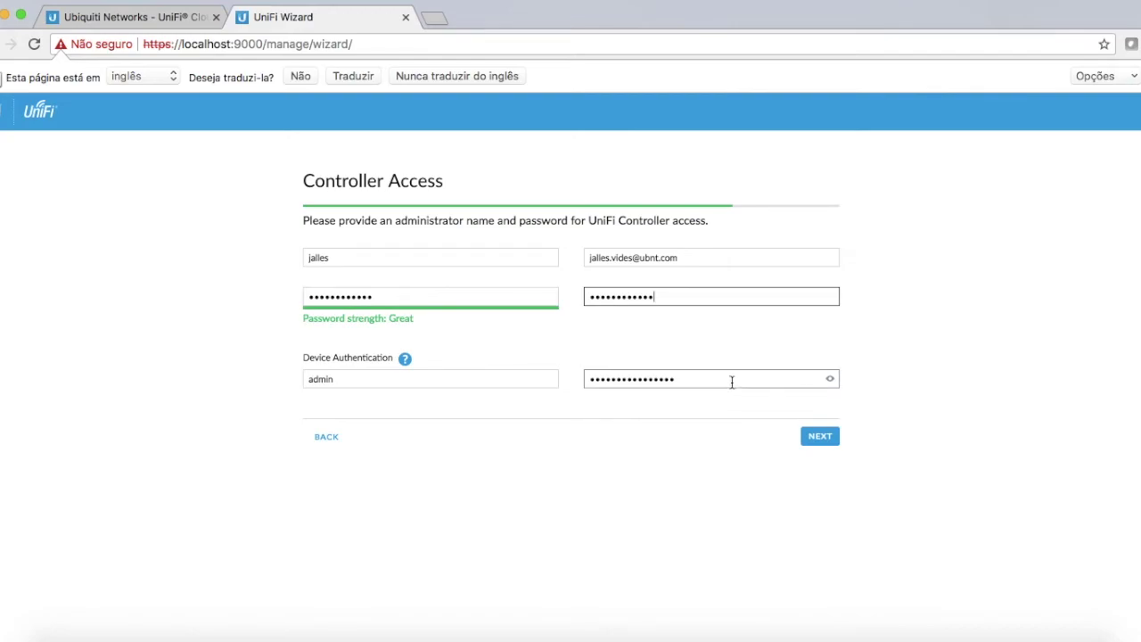
- Replace the device authentication password with a new one and continue to the Confirm summary
{"action": "left_click", "coordinate": [829, 379]}
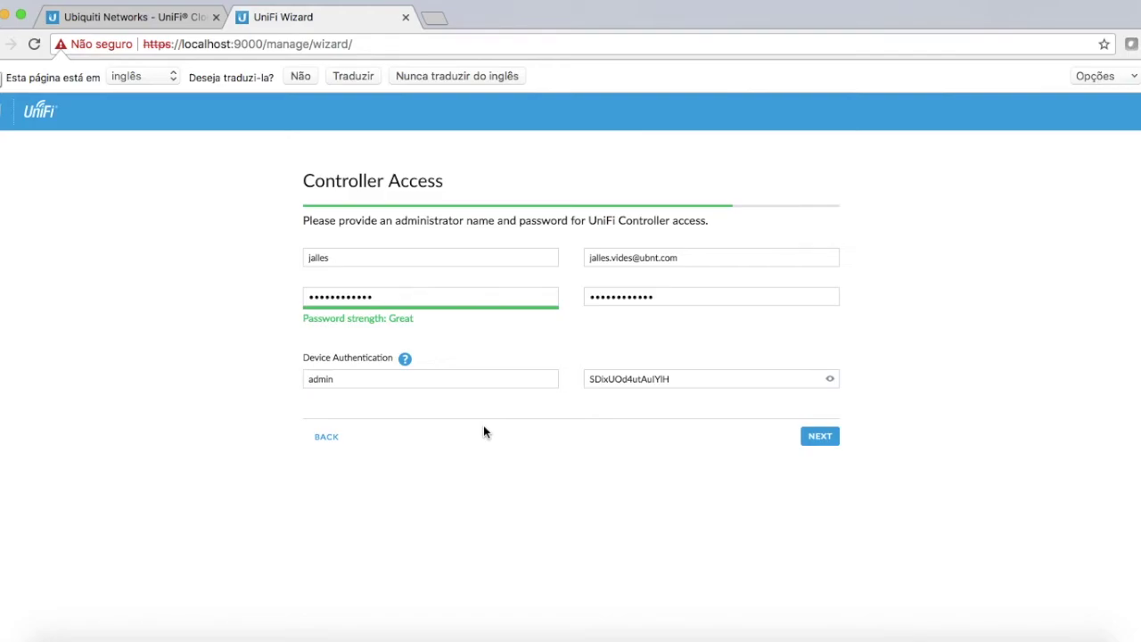
{"action": "left_click", "coordinate": [720, 377]}
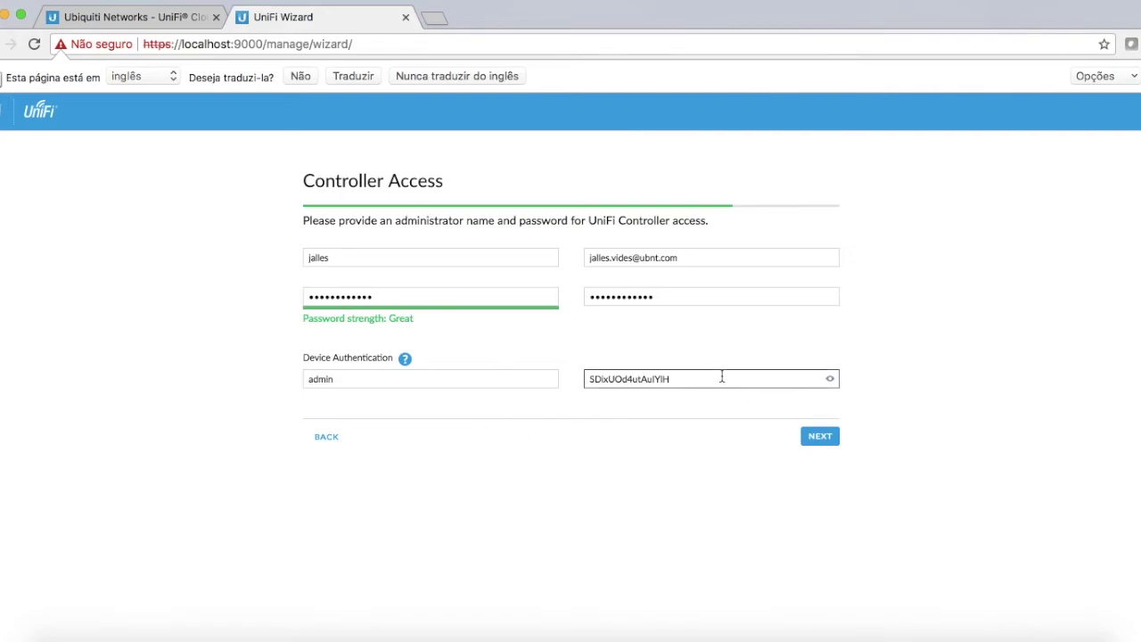
{"action": "double_click", "coordinate": [722, 377]}
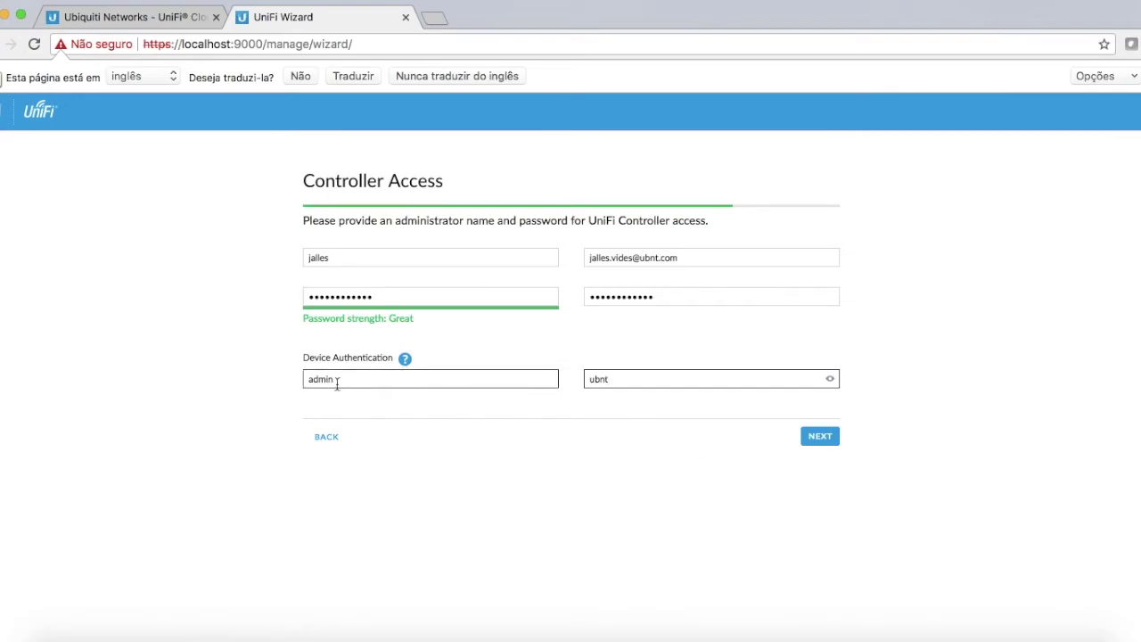
{"action": "left_click", "coordinate": [820, 438]}
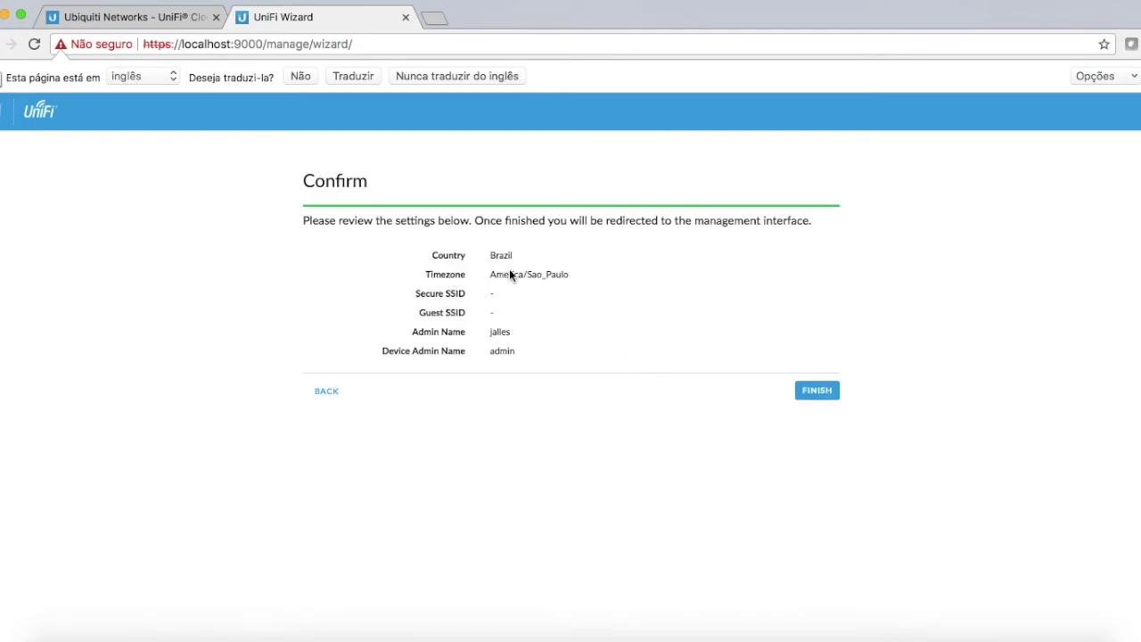
- Finish the wizard and decline the Cloud Login Credentials prompt
{"action": "left_click", "coordinate": [815, 393]}
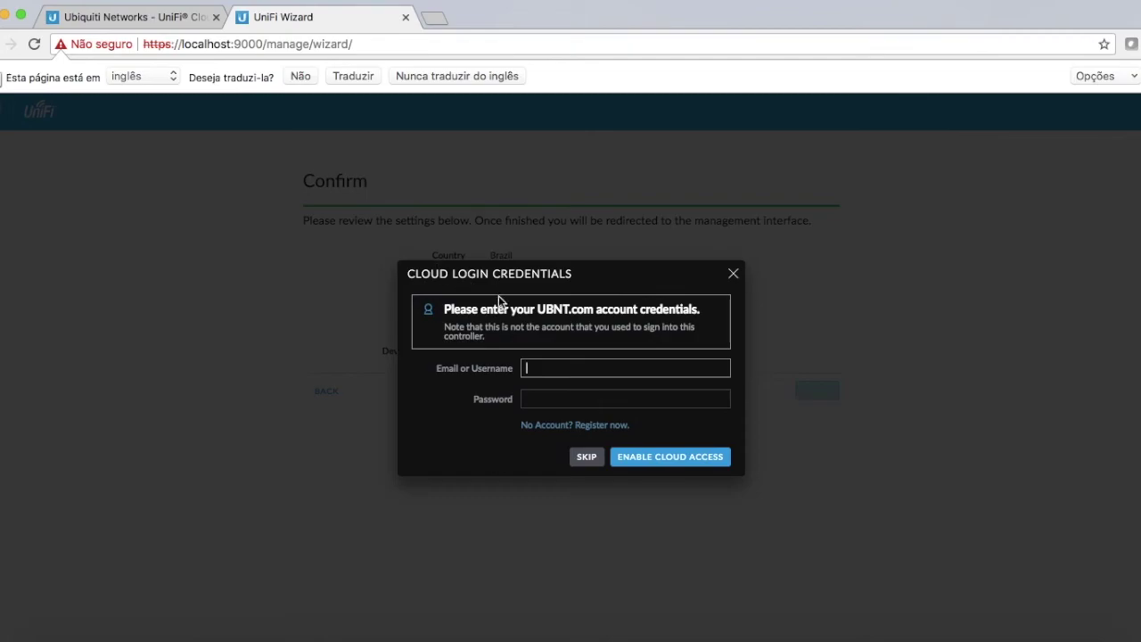
{"action": "left_click", "coordinate": [582, 458]}
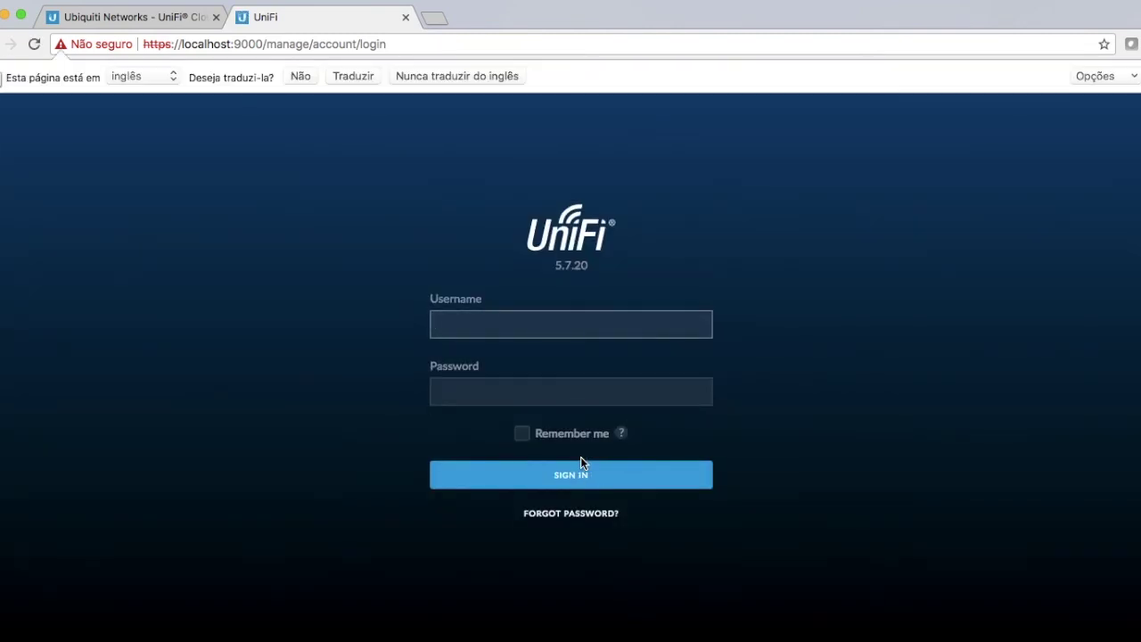
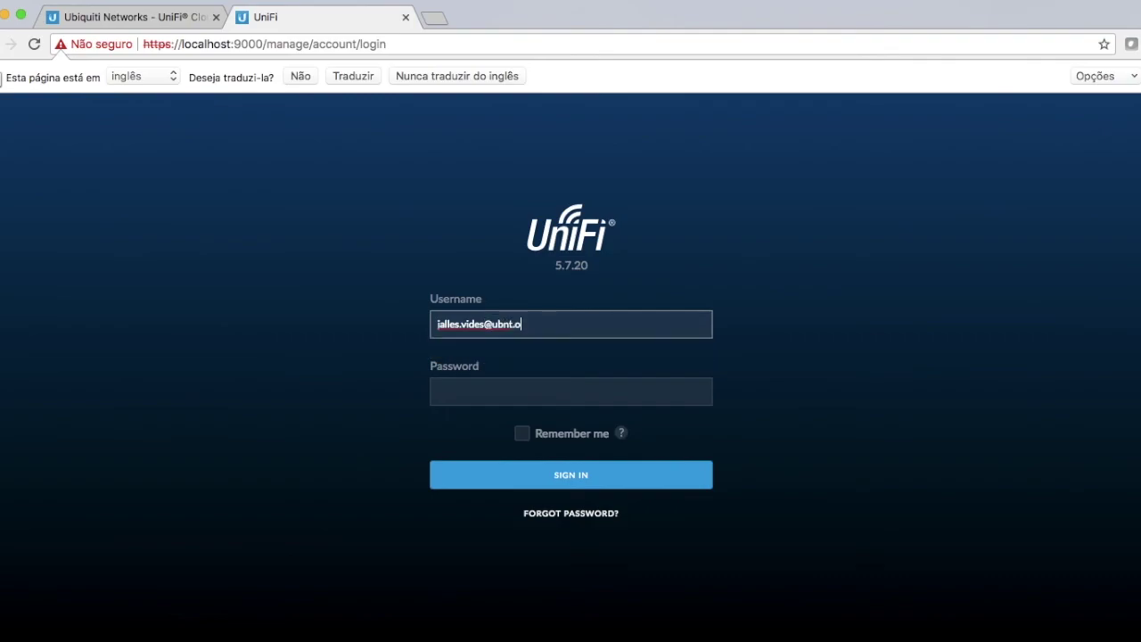
- Sign in with the administrator's e-mail and password, then open Site settings from the sidebar
{"action": "key", "text": "Tab"}
{"action": "type", "text": "•••••••••••"}
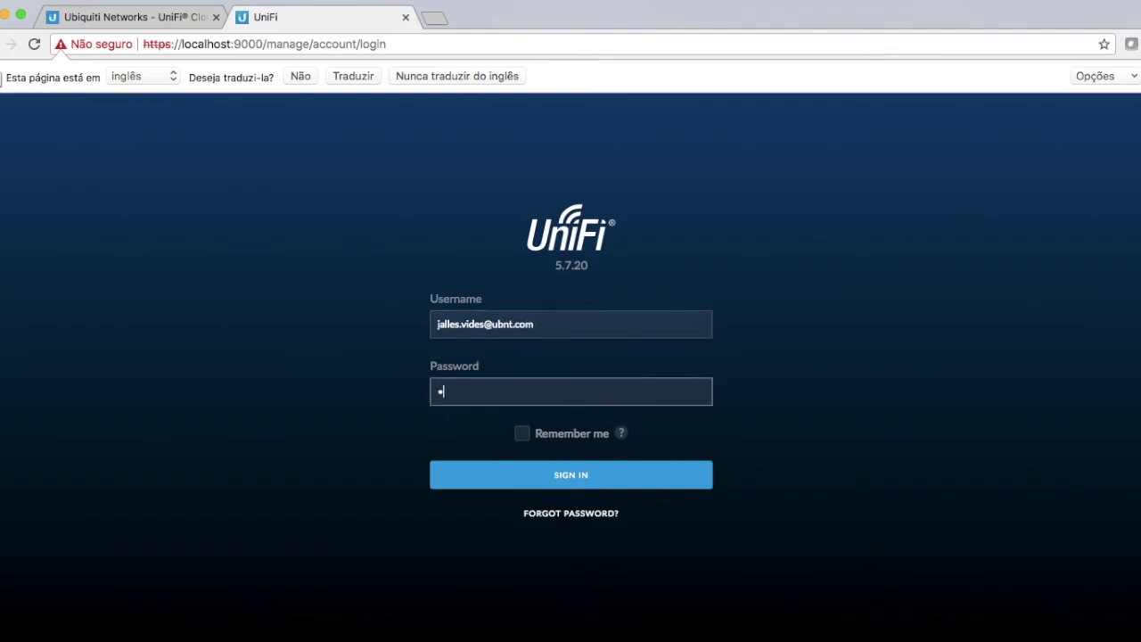
{"action": "type", "text": "•"}
{"action": "key", "text": "Return"}
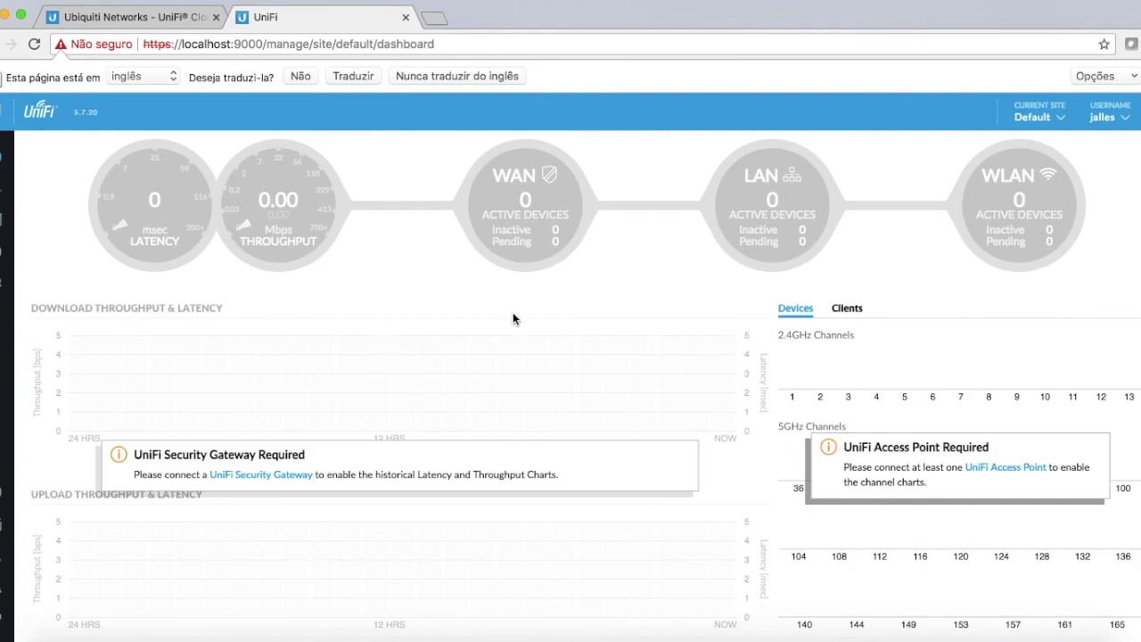
{"action": "scroll", "coordinate": [508, 319], "scroll_direction": "down", "scroll_amount": 4}
{"action": "scroll", "coordinate": [155, 339], "scroll_direction": "up", "scroll_amount": 2}
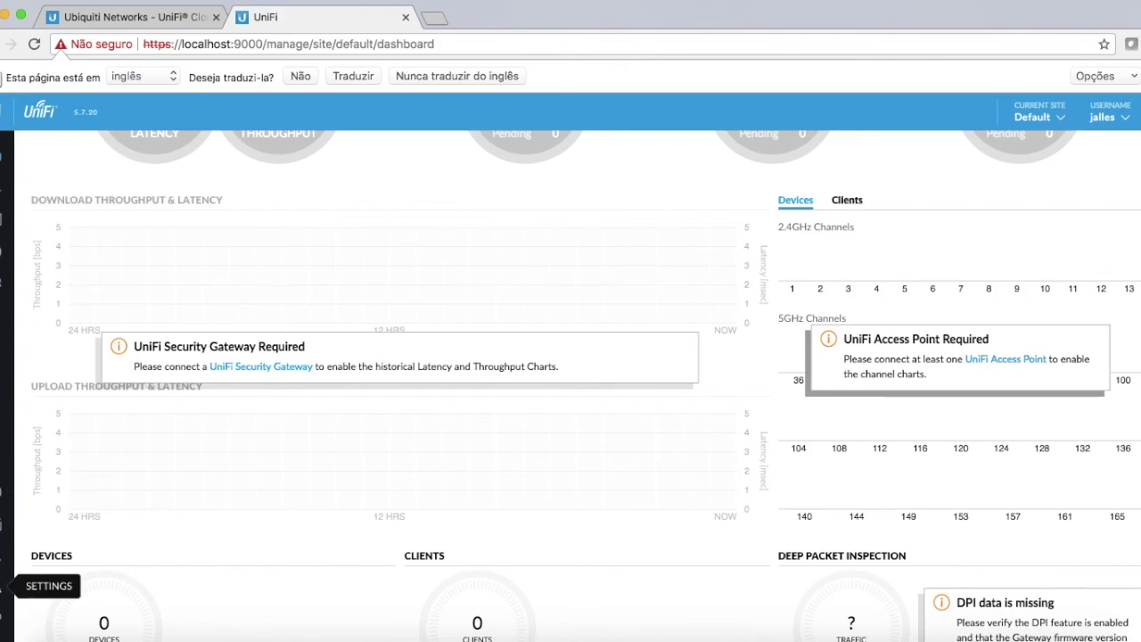
{"action": "left_click", "coordinate": [5, 587]}
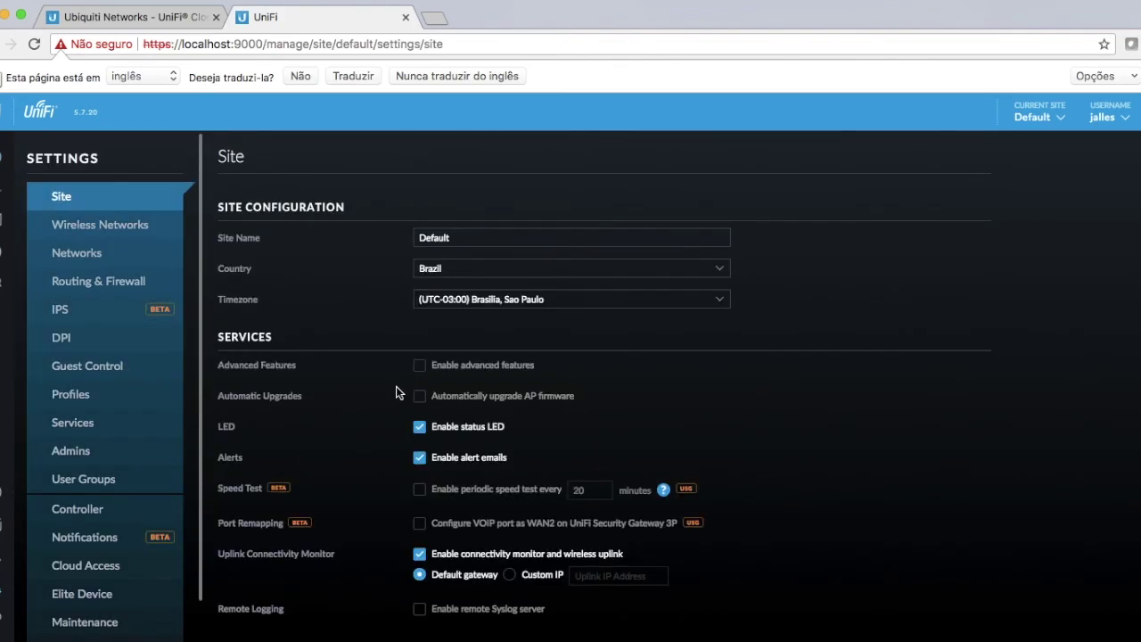